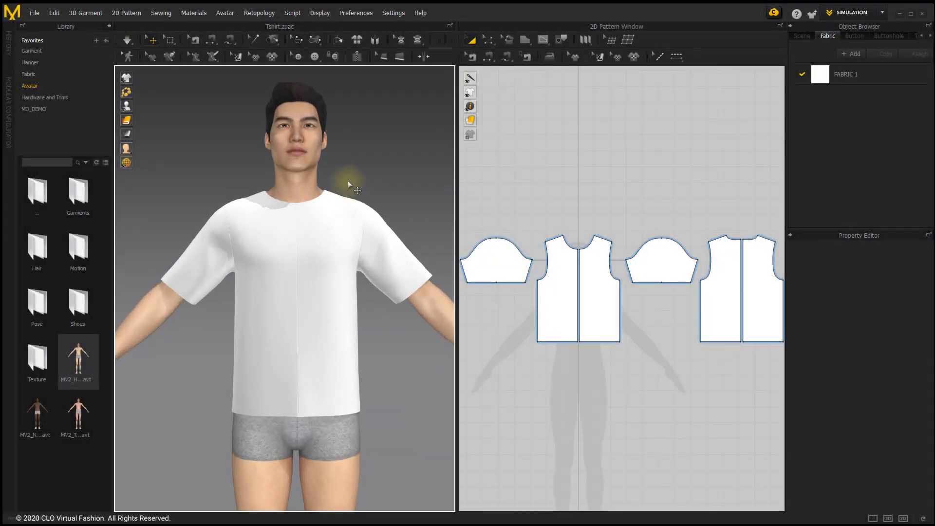
Use Select Mesh (Box) to select a rectangular mesh area on the chest of the avatar's left front panel in 3D.
scroll(365, 176, "up", 2)
left_click_drag(172, 36, 213, 72)
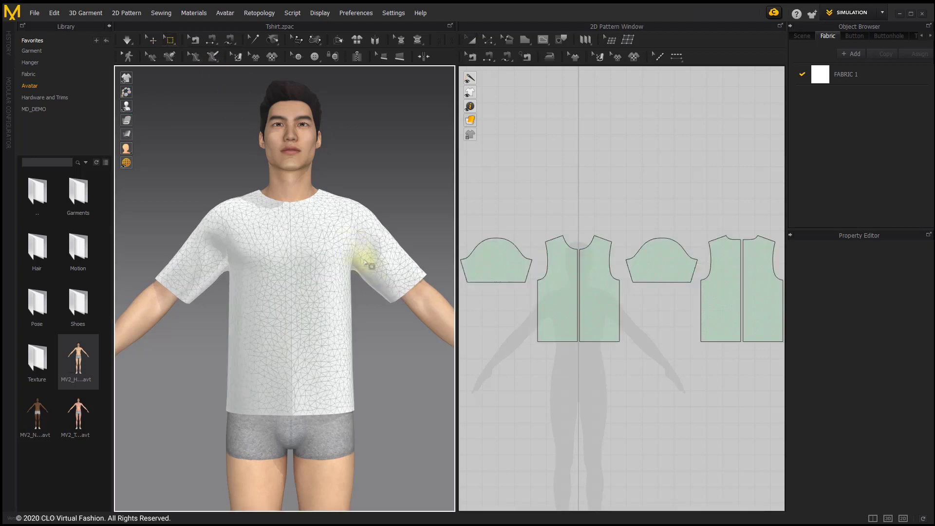
scroll(361, 253, "up", 5)
left_click_drag(298, 203, 339, 263)
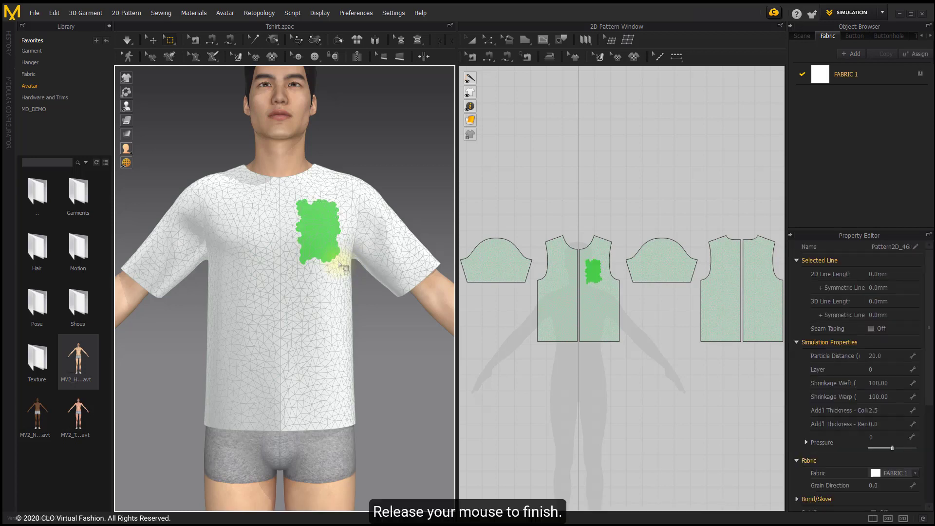
Move the selected chest mesh outward and away from the shirt surface with the gizmo.
left_click(319, 223)
right_click_drag(355, 253, 409, 258)
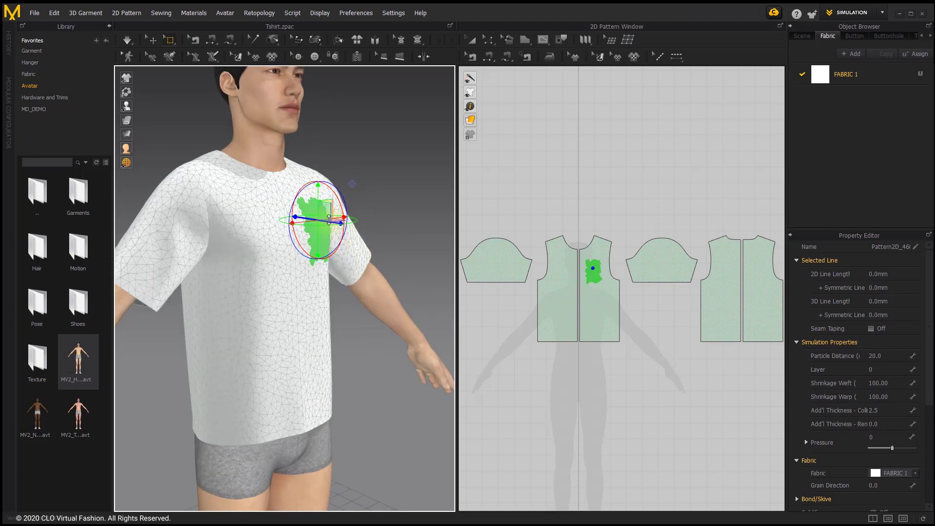
left_click_drag(329, 220, 351, 206)
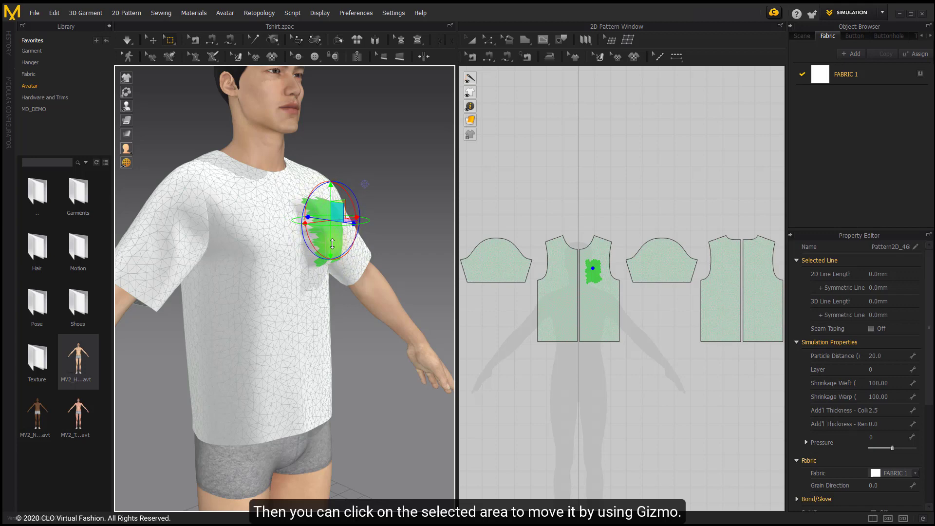
key("2")
scroll(312, 234, "down", 3)
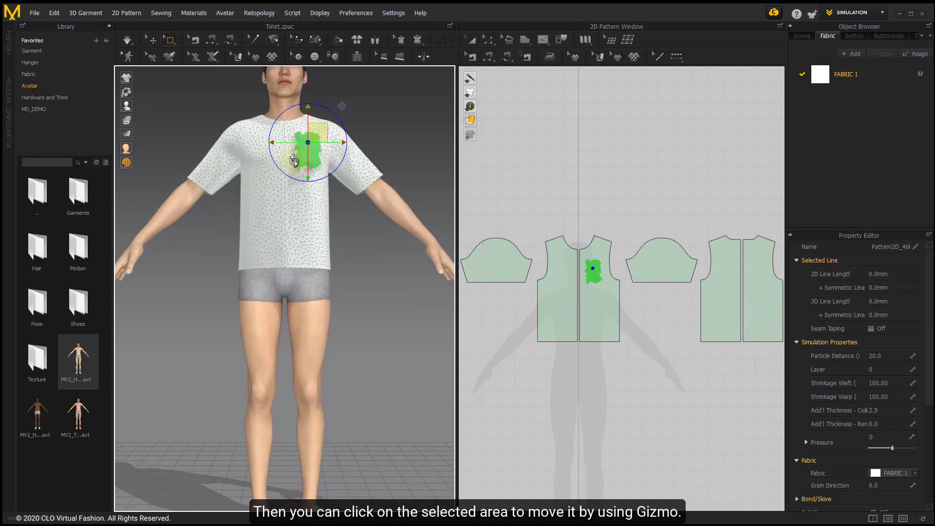
middle_click_drag(295, 161, 319, 219)
scroll(292, 297, "down", 3)
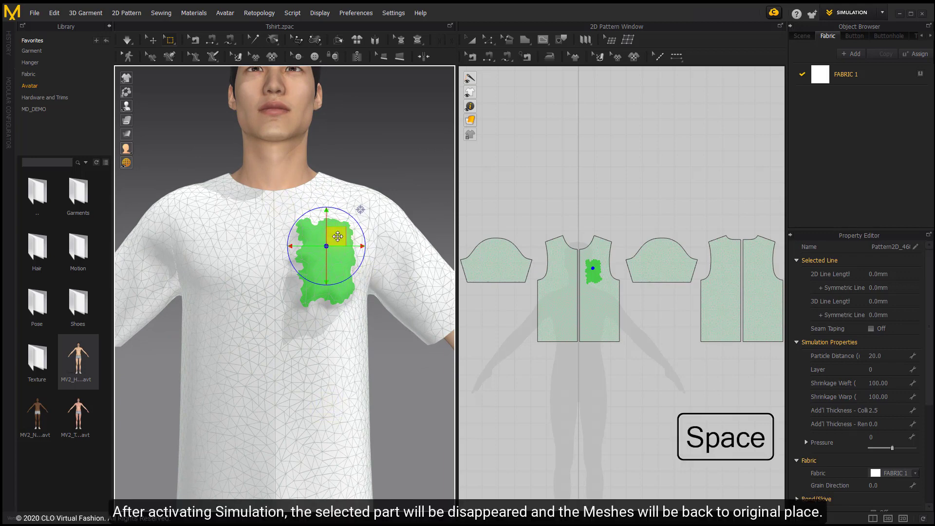
Run the simulation to return the moved mesh to its place, clear the selection and stop simulating.
key("space")
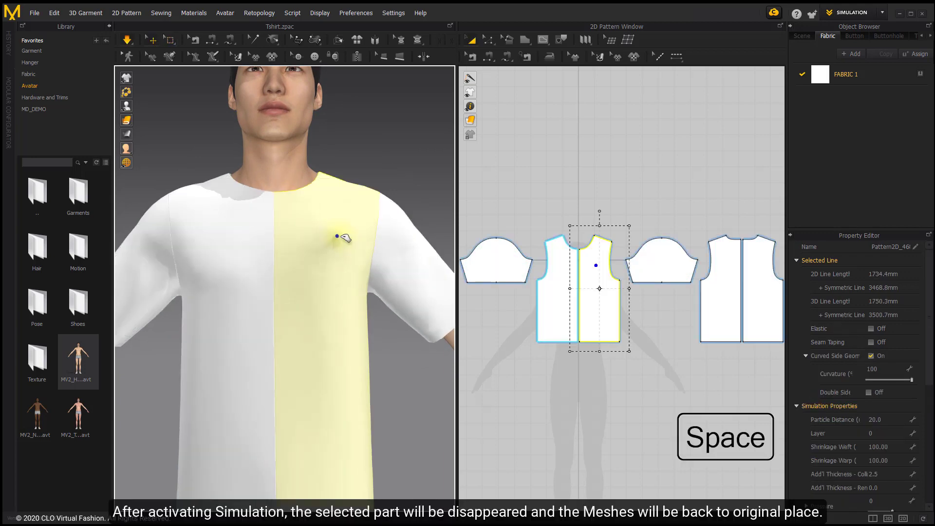
left_click(398, 370)
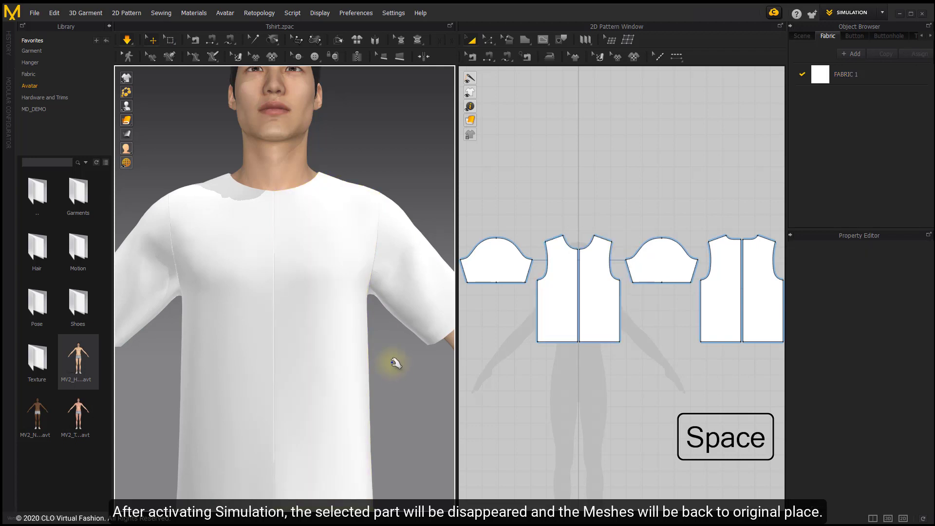
key("space")
Box-select a taller mesh area on the same chest panel and pull it out of the shirt with the gizmo.
left_click_drag(289, 219, 336, 299)
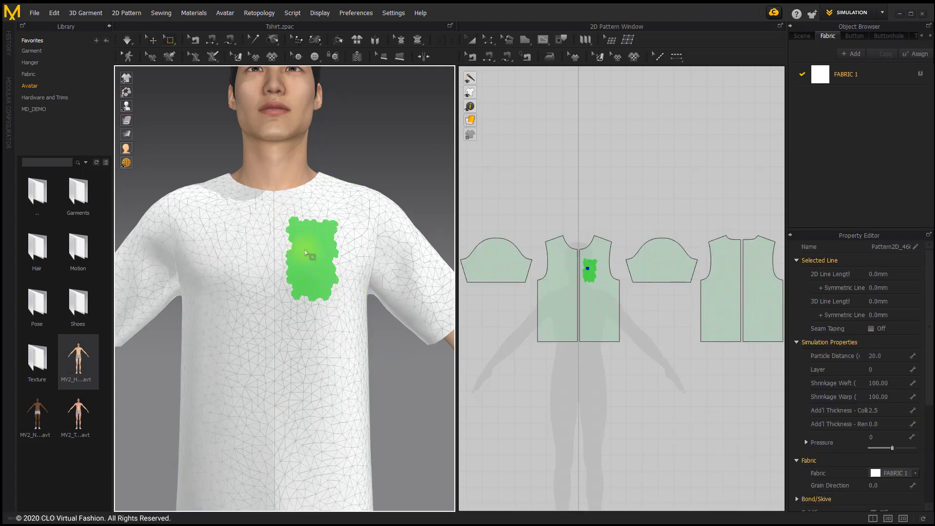
left_click(305, 252)
right_click_drag(347, 292, 373, 381)
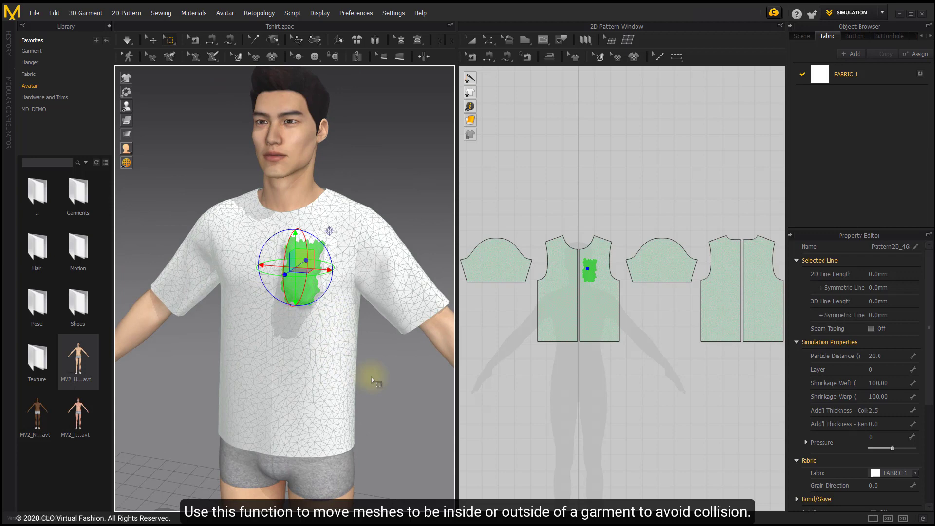
Deselect the pulled-out mesh, simulate the garment to settle it back, and turn the simulation off.
left_click(356, 431)
key("space")
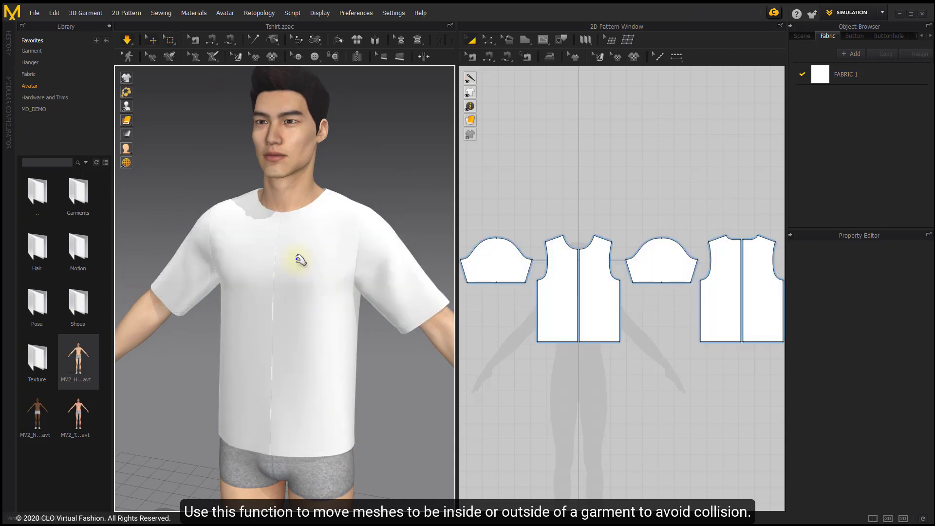
scroll(319, 267, "down", 4)
scroll(313, 356, "up", 6)
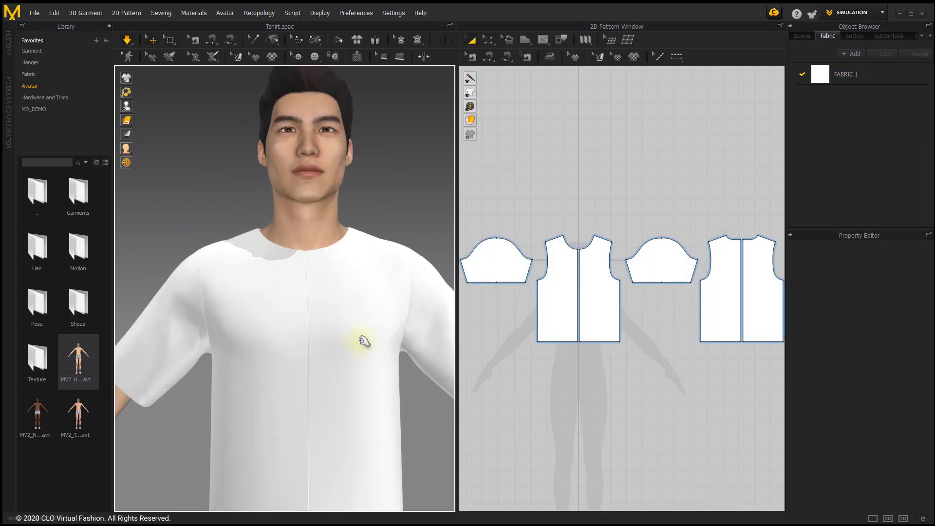
middle_click_drag(365, 341, 303, 268)
key("space")
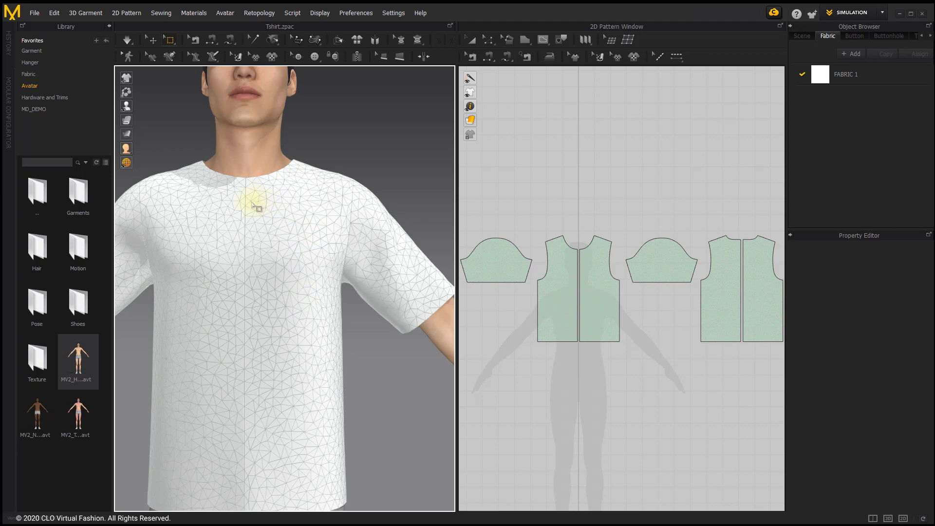
Select a single mesh vertex on the upper chest of the avatar's left front panel, then clear the selection.
scroll(292, 238, "up", 2)
left_click(276, 264)
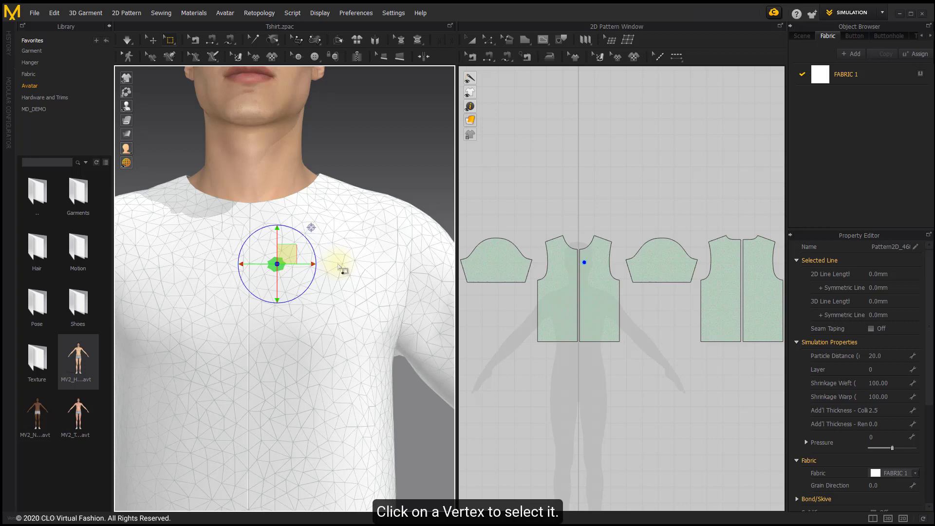
left_click(364, 159)
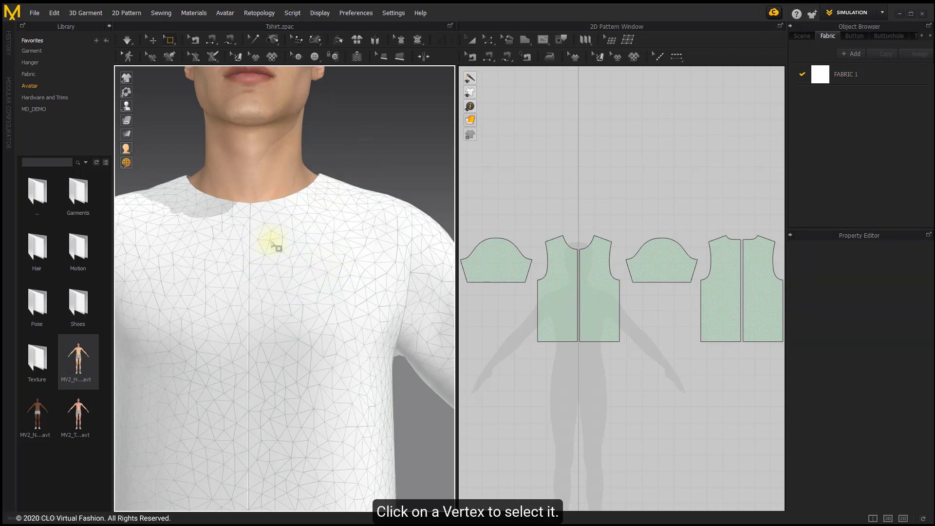
Select the whole center-front segment from one of its vertices, then the avatar's entire left front panel, clearing each selection.
double_click(249, 229)
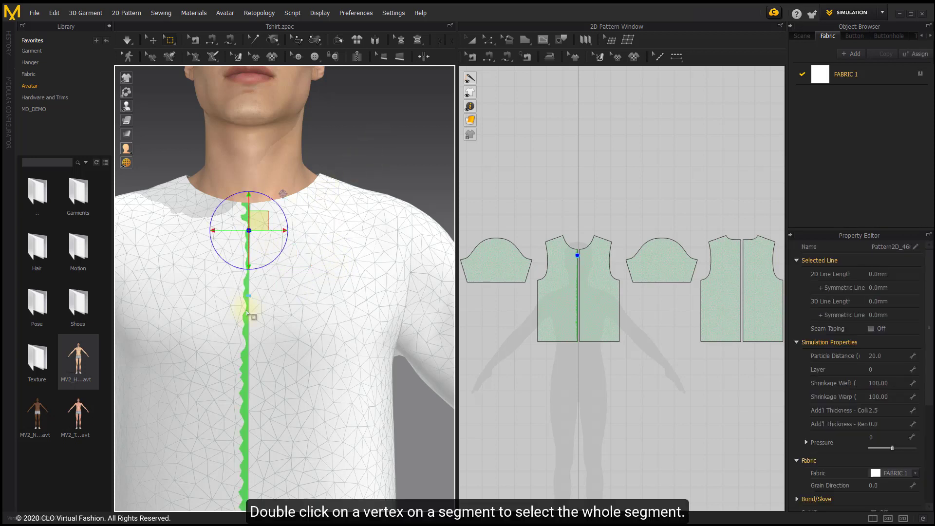
left_click(369, 162)
left_click(313, 255)
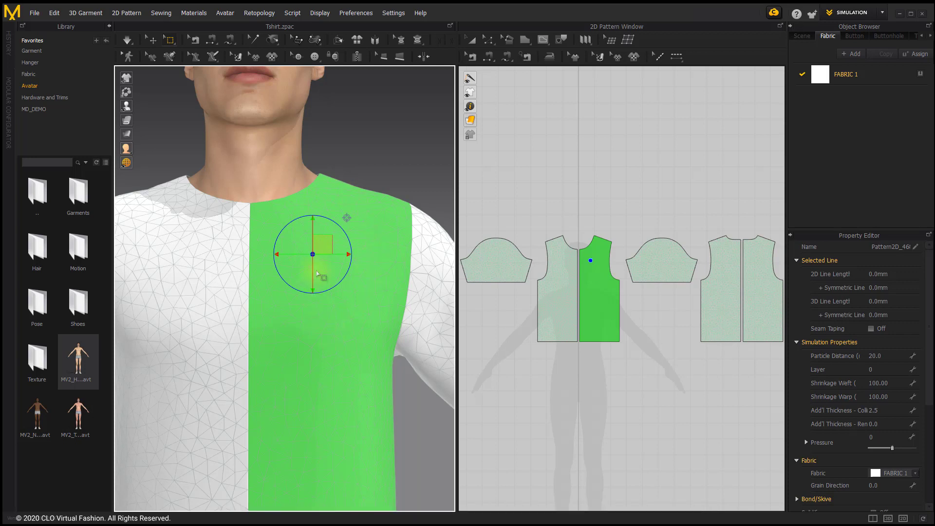
left_click(359, 166)
Select the entire center-front segment of the avatar's left front panel in the 2D pattern view, then clear the selection.
scroll(551, 254, "up", 10)
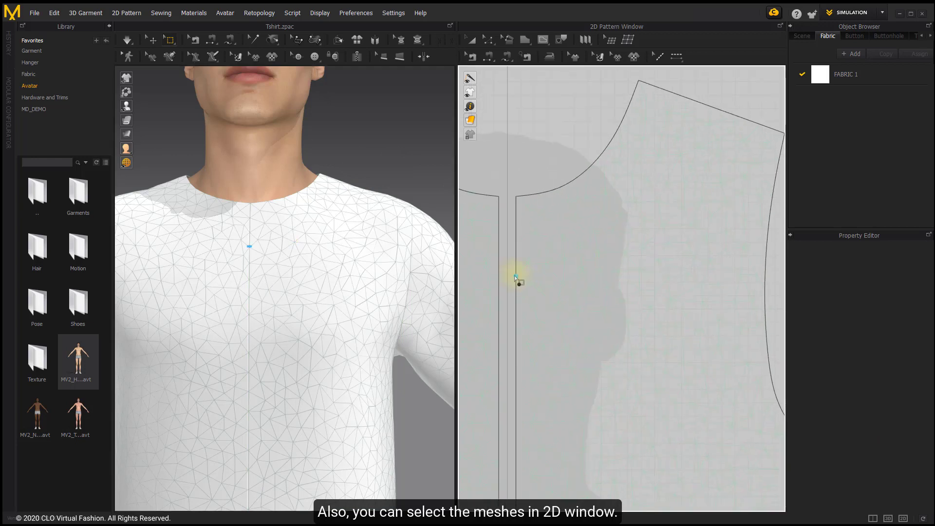
left_click(516, 276)
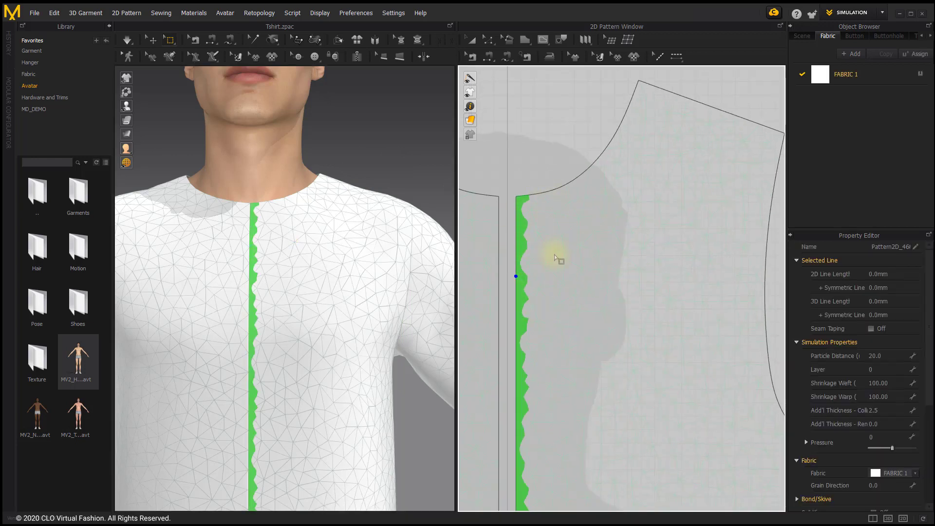
scroll(554, 255, "down", 10)
middle_click_drag(580, 257, 579, 240)
left_click(628, 166)
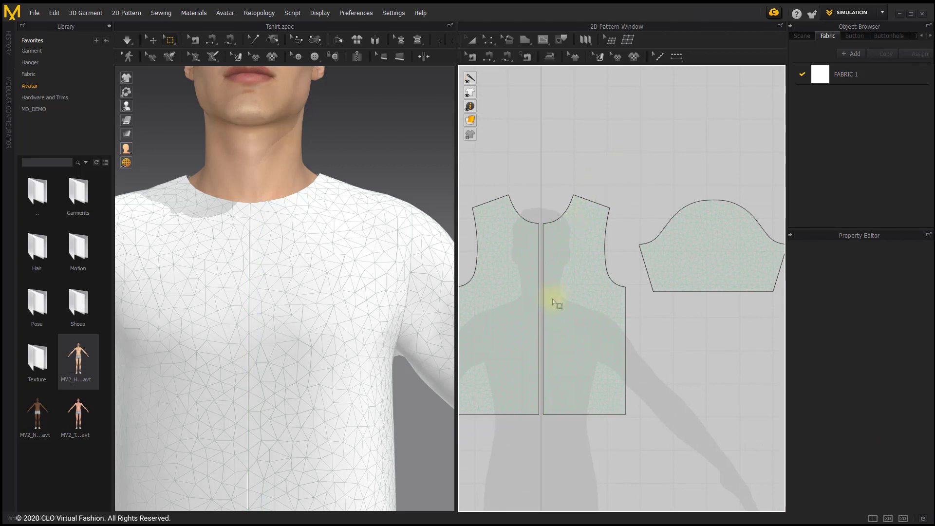
Box-select several separate mesh areas together across both front panels in the 2D pattern view.
middle_click_drag(571, 266, 577, 250)
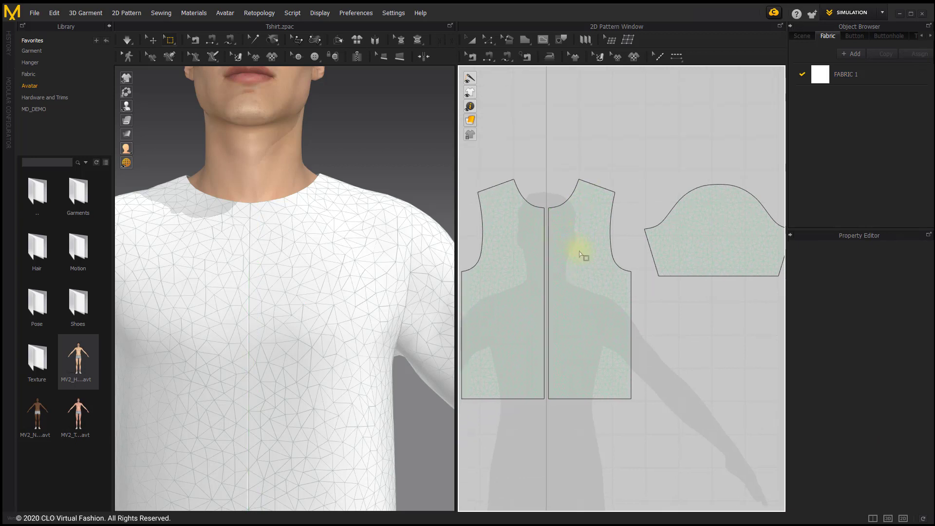
left_click_drag(557, 232, 605, 285)
left_click_drag(483, 281, 612, 357, "ctrl+shift")
scroll(558, 273, "down", 3)
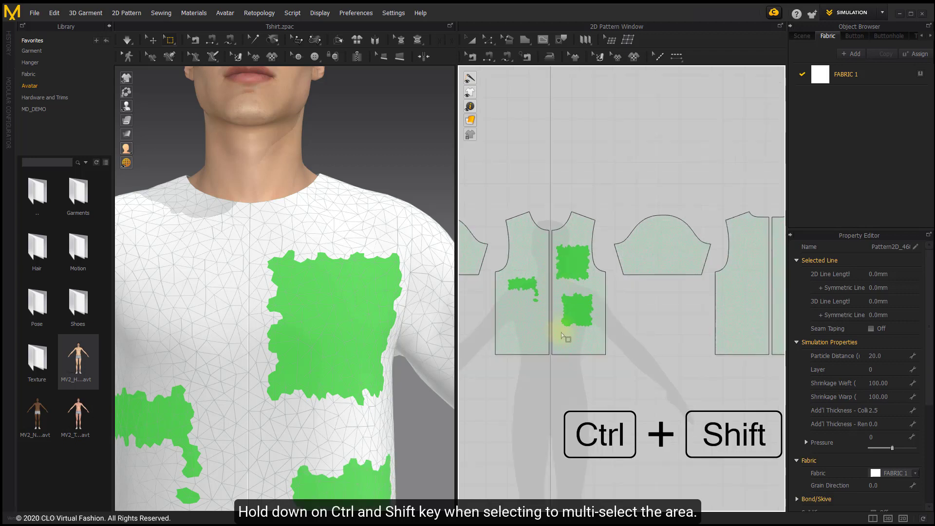
Invert the mesh selection within a box over the avatar's left front panel, then subtract a second box area from it.
key("shift")
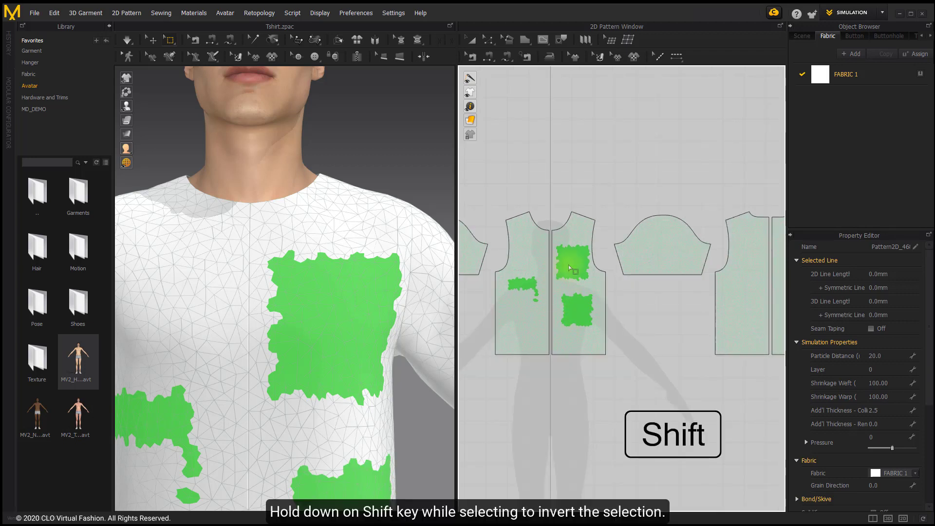
left_click_drag(547, 258, 598, 308, "shift")
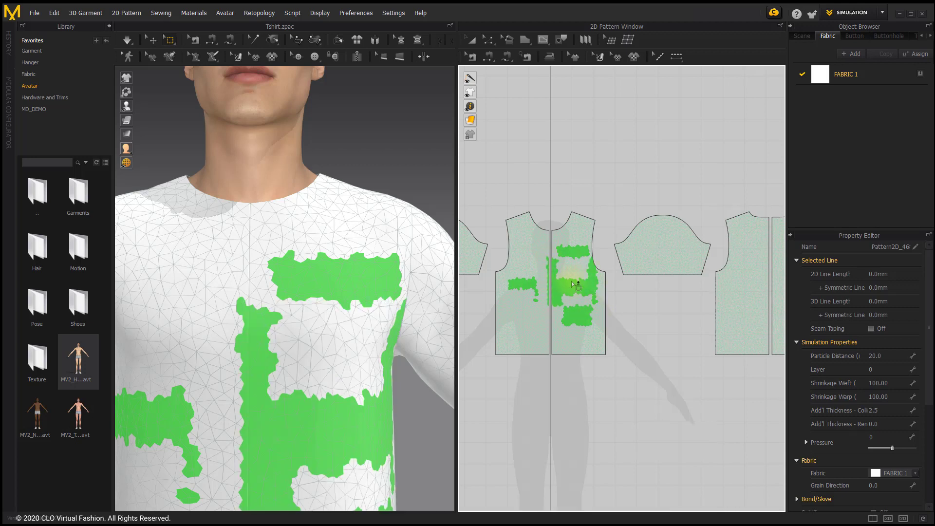
key("ctrl")
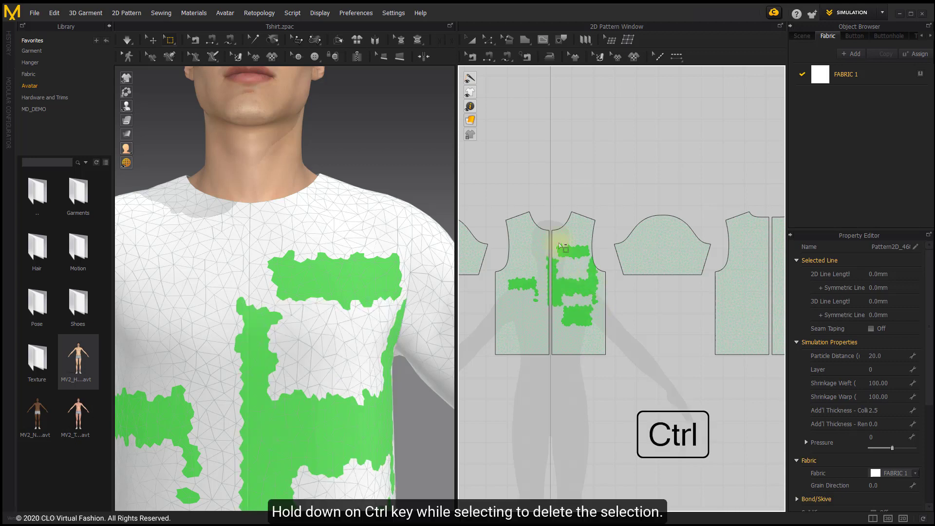
left_click_drag(559, 247, 595, 338, "ctrl")
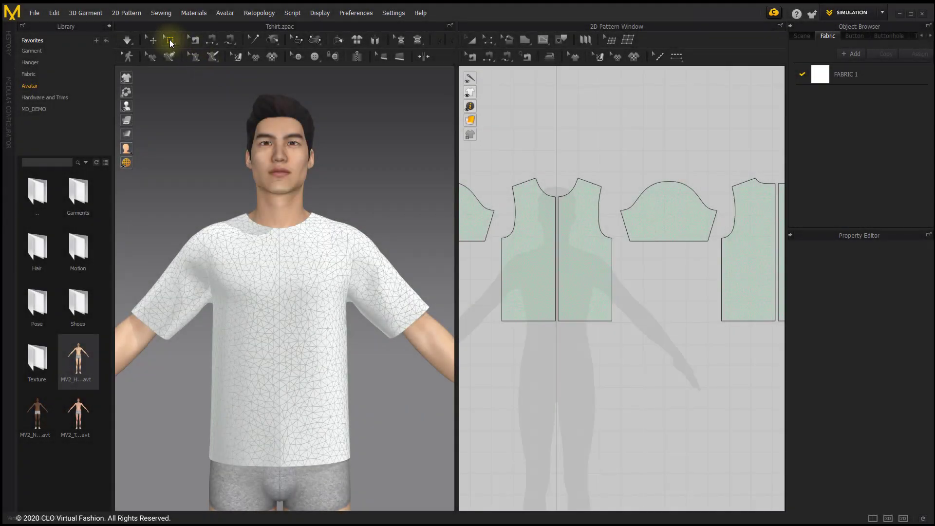
Switch to Select Mesh (Lasso) and outline a freeform chest area on the avatar's left front panel in 2D.
left_click(170, 40)
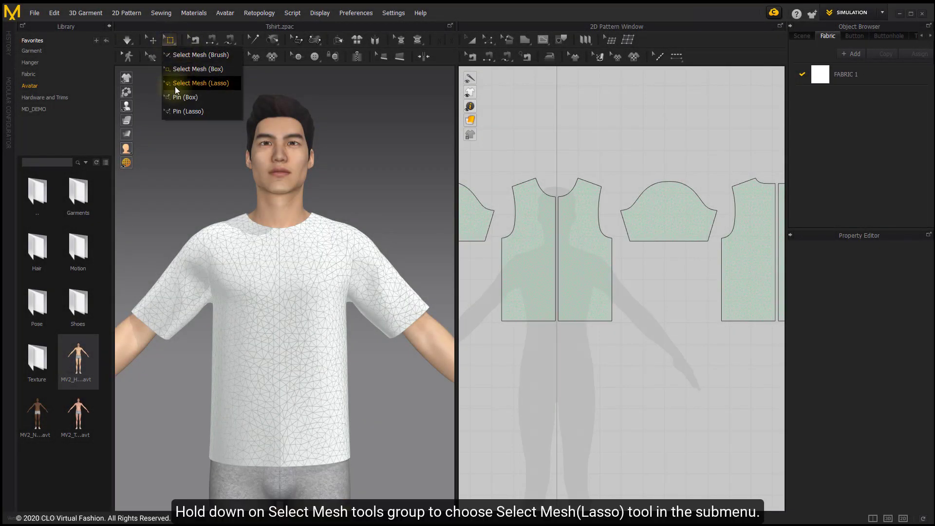
left_click(214, 84)
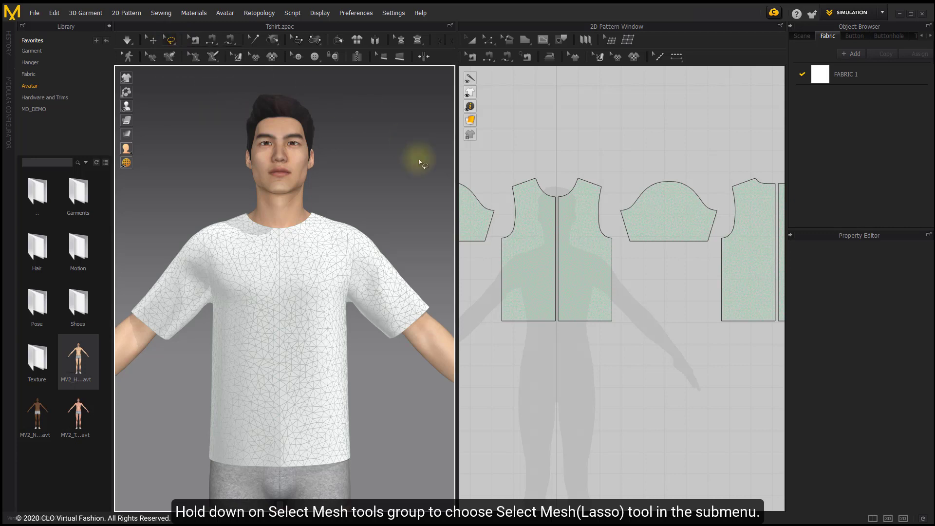
scroll(612, 175, "up", 6)
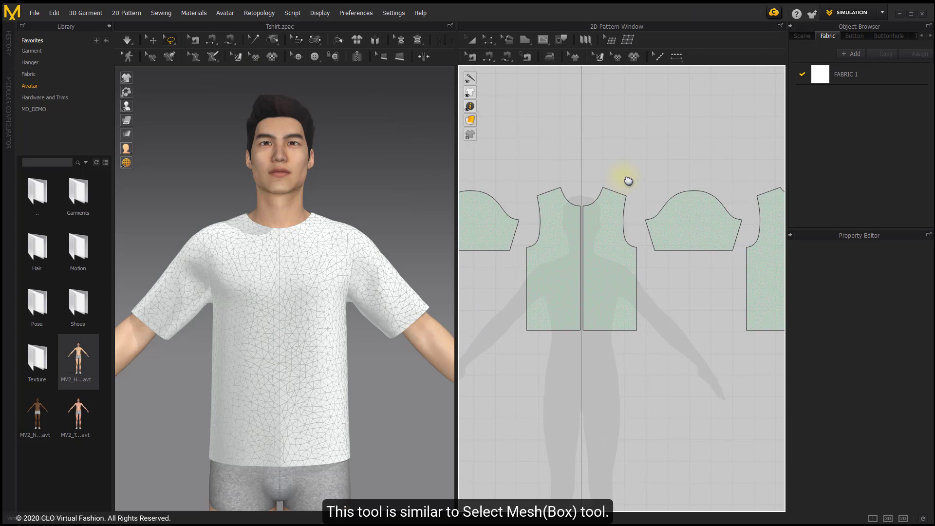
mouse_move(616, 201)
left_mouse_down()
mouse_move(581, 209)
mouse_move(573, 230)
mouse_move(591, 266)
mouse_move(634, 278)
mouse_move(633, 212)
left_mouse_up()
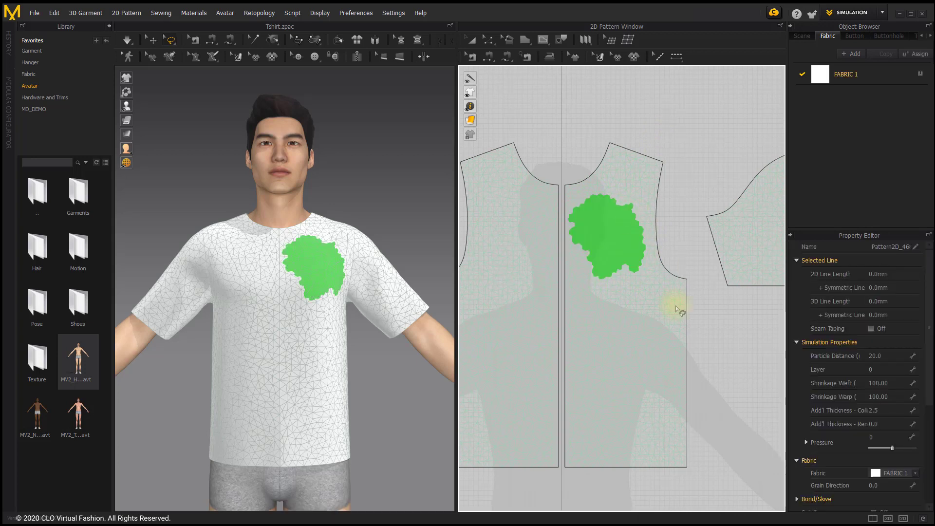
scroll(609, 234, "down", 5)
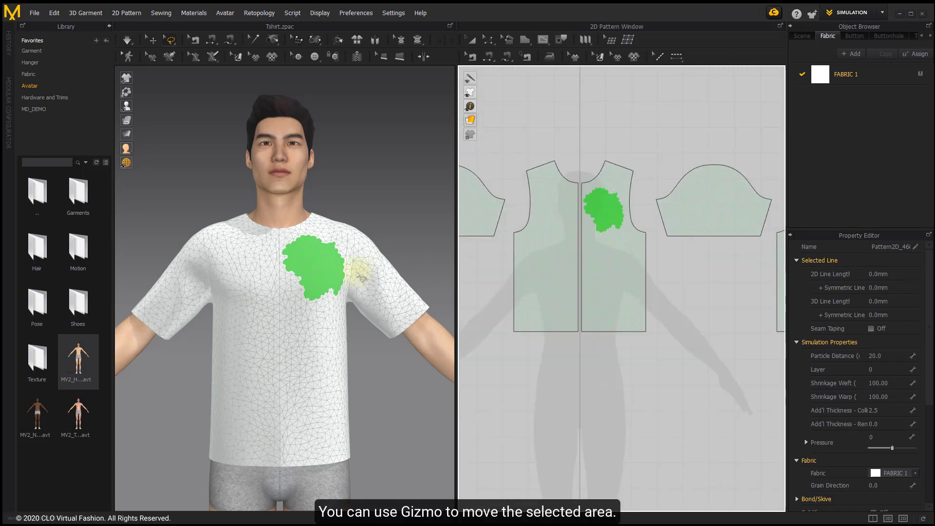
Move the lasso-selected chest mesh with the gizmo in the 3D view.
left_click(319, 263)
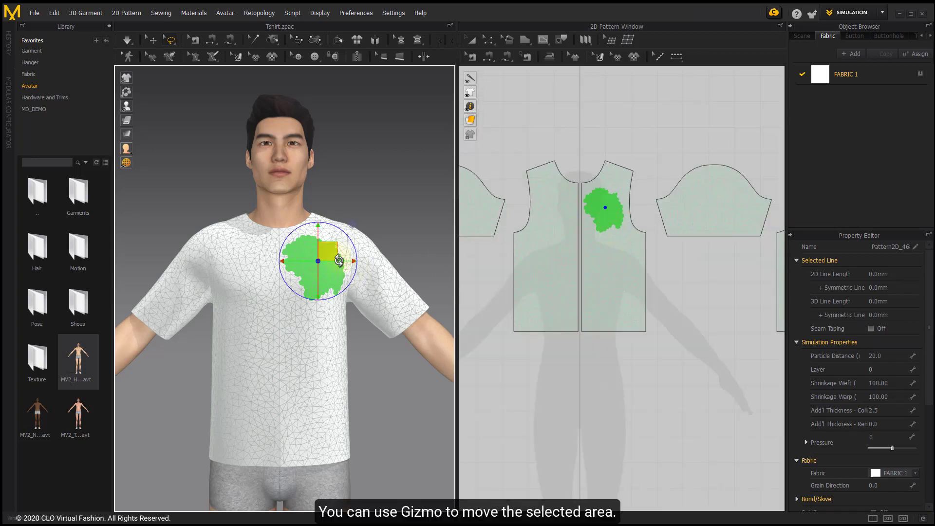
right_click_drag(336, 257, 342, 266)
left_click_drag(348, 262, 347, 263)
right_click_drag(352, 339, 348, 329)
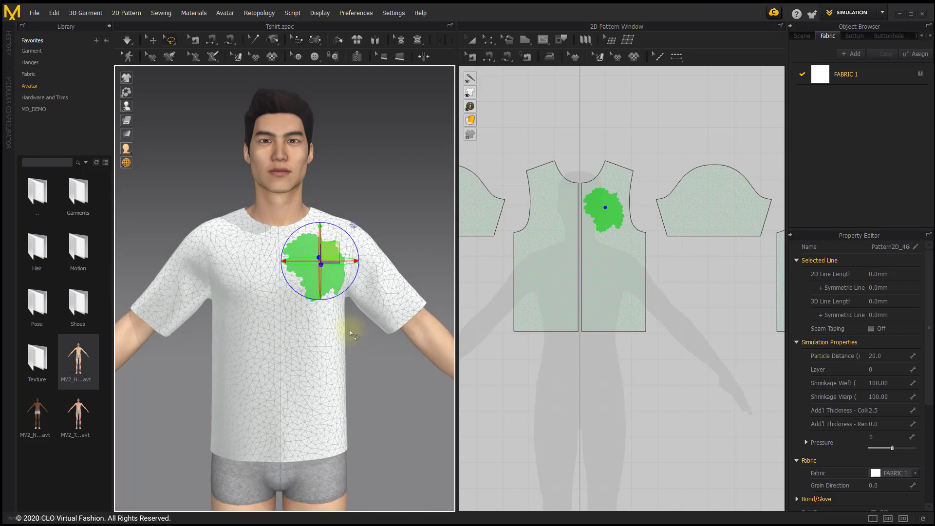
Clear the mesh selection and lasso-select three separate areas across both front panels in the 2D pattern view.
left_click(587, 374)
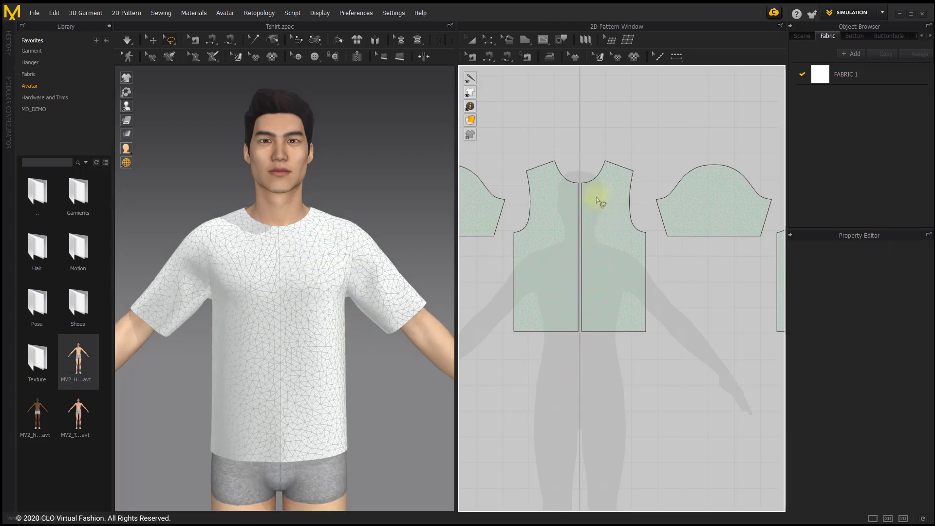
left_click(604, 209)
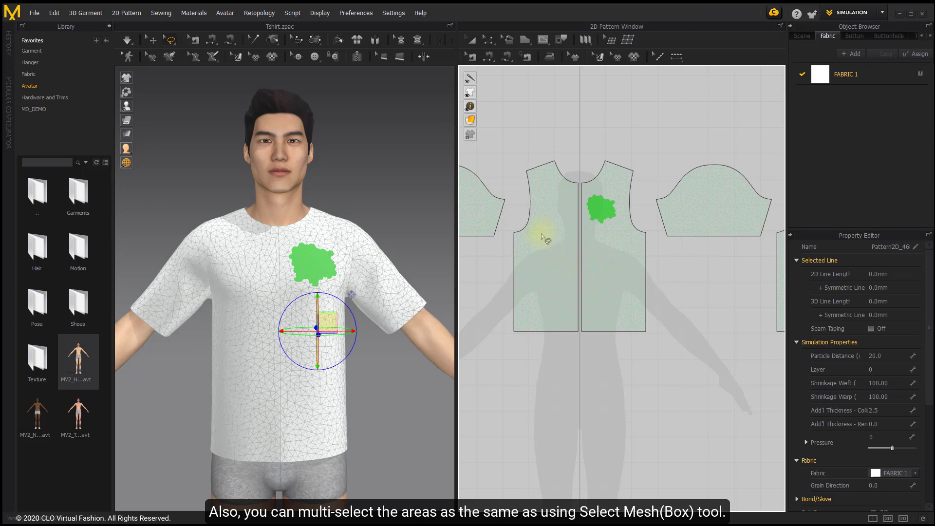
mouse_move(540, 232)
left_mouse_down("shift")
mouse_move(568, 243)
mouse_move(562, 233)
mouse_move(627, 283)
mouse_move(620, 261)
mouse_move(592, 255)
left_mouse_up("shift")
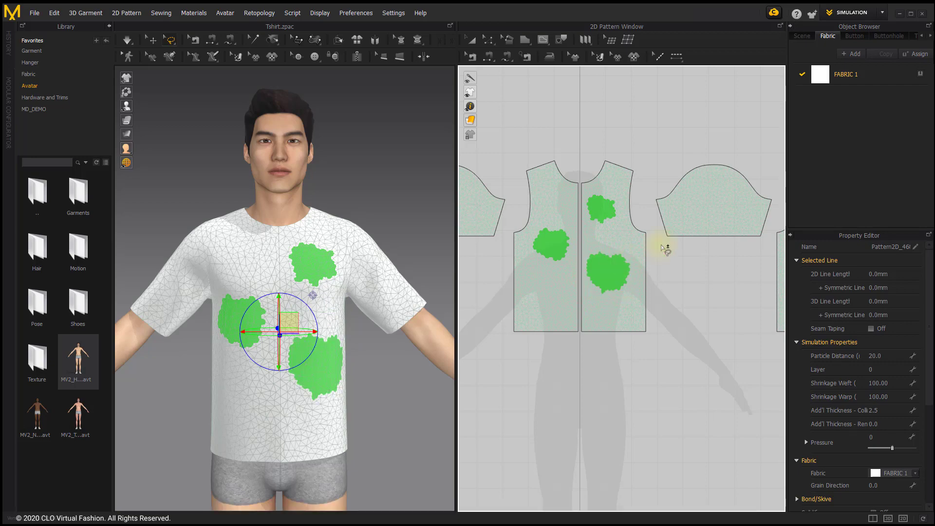
scroll(596, 247, "up", 3)
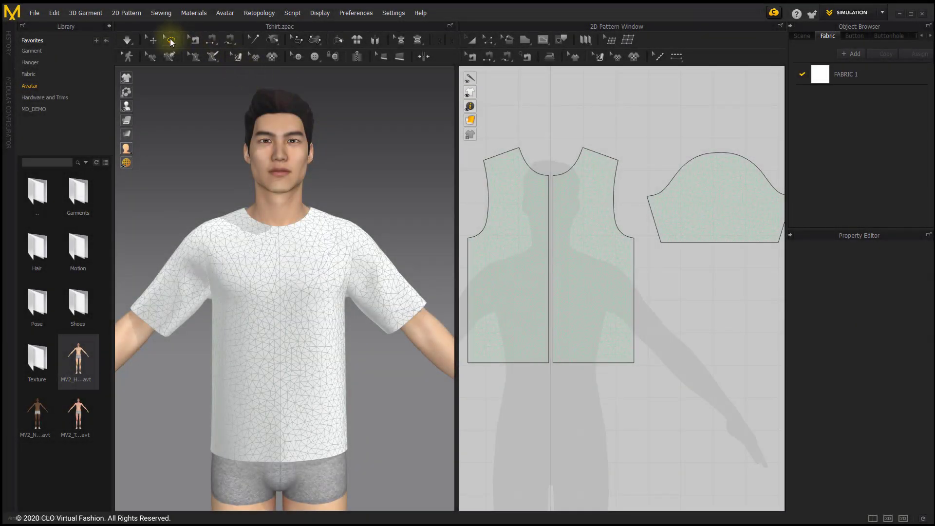
Switch to Select Mesh (Brush) and set the brush Focal to 43.
left_click(171, 42)
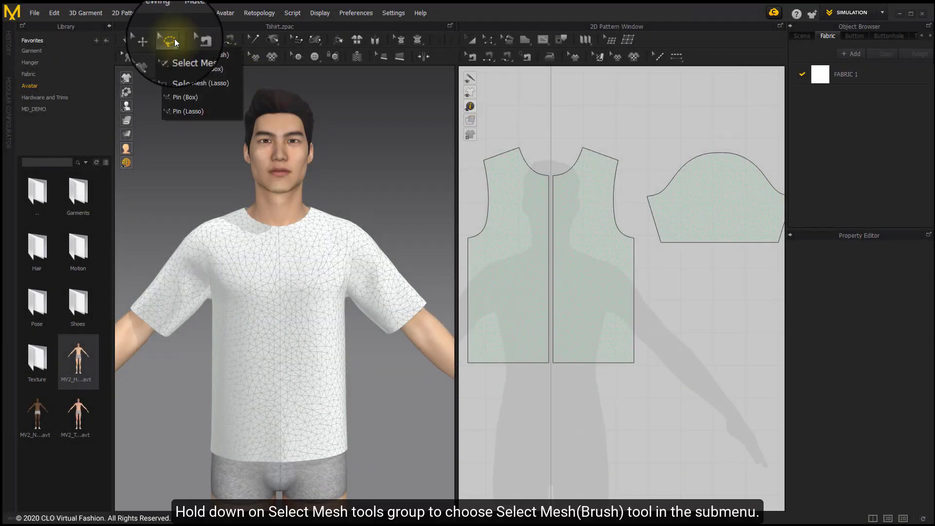
left_click_drag(171, 54, 210, 57)
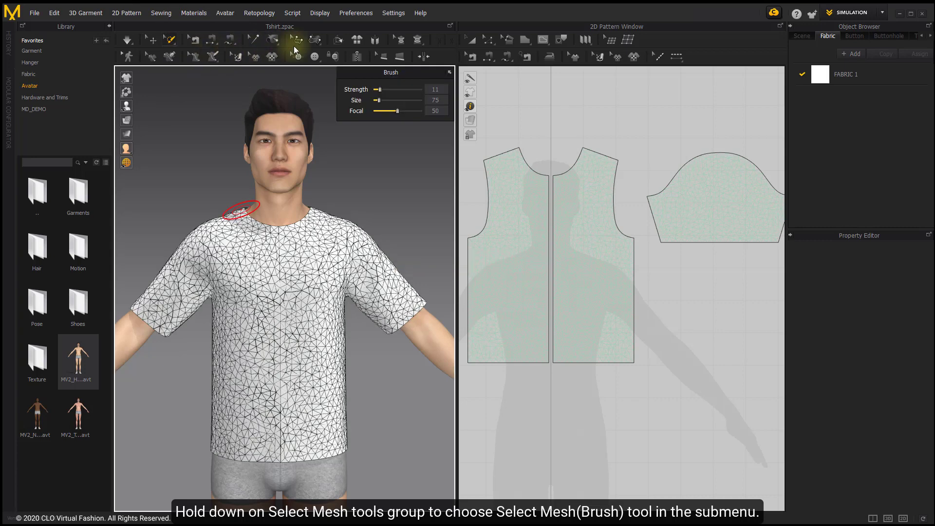
left_click(443, 90)
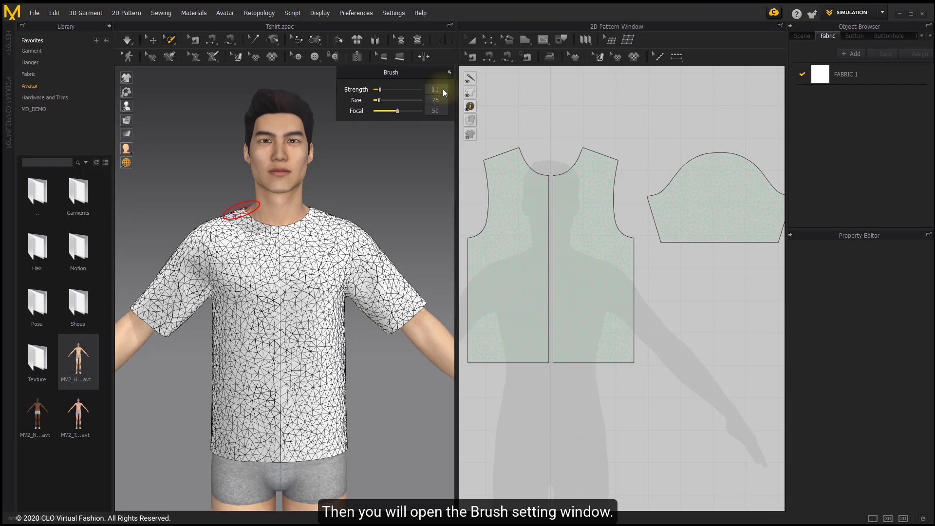
left_click(430, 111)
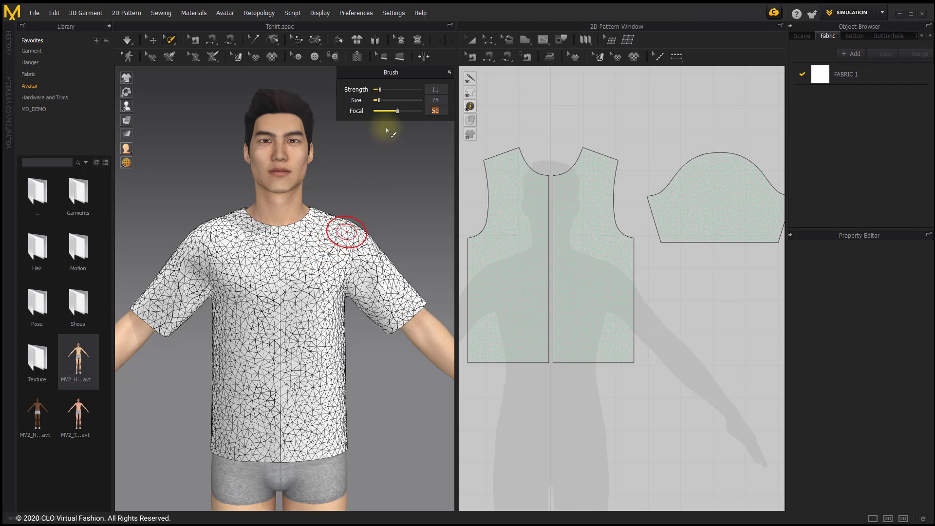
left_click_drag(398, 111, 382, 110)
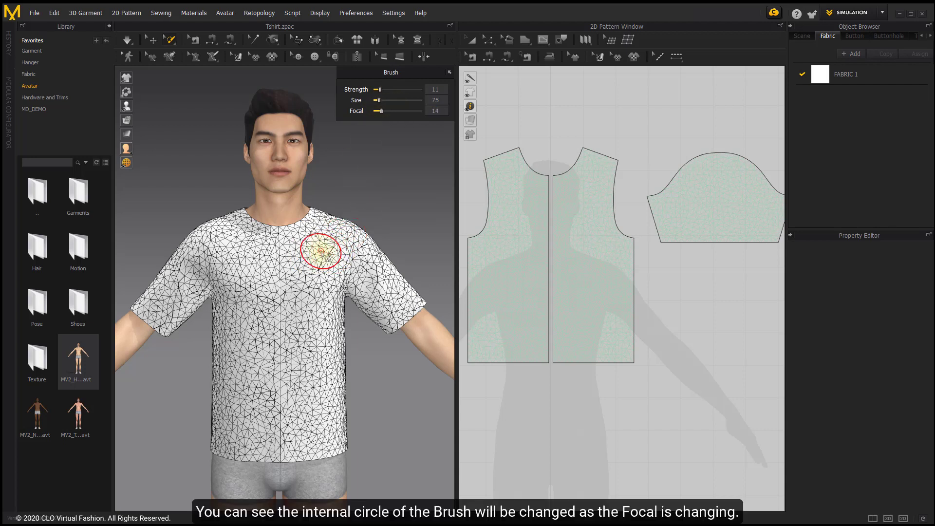
left_click_drag(381, 111, 394, 111)
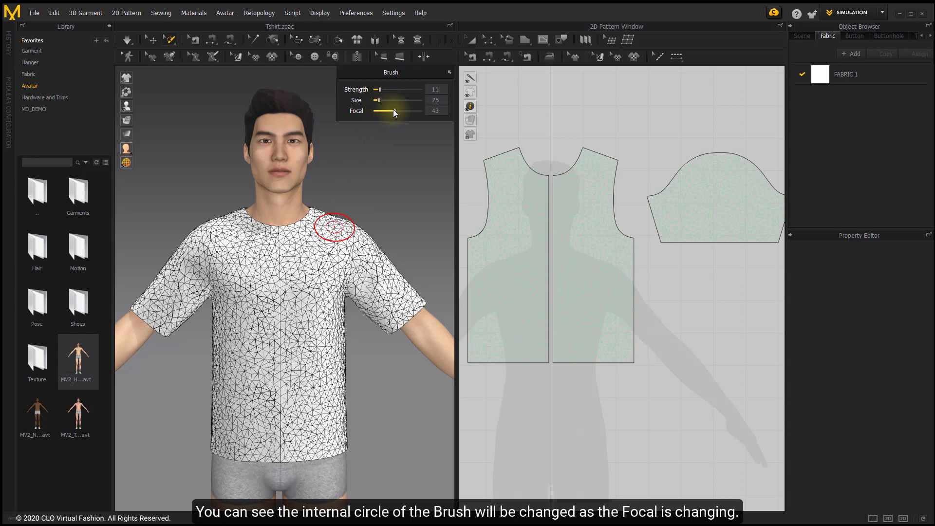
Brush-select a mesh area on the avatar's left chest and a second area on the right front panel in 3D.
scroll(315, 249, "up", 2)
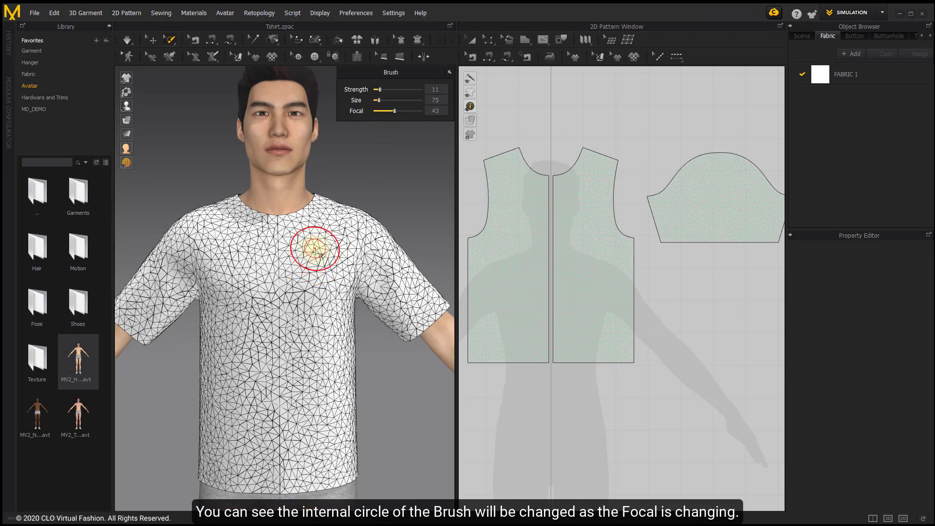
left_click(315, 249)
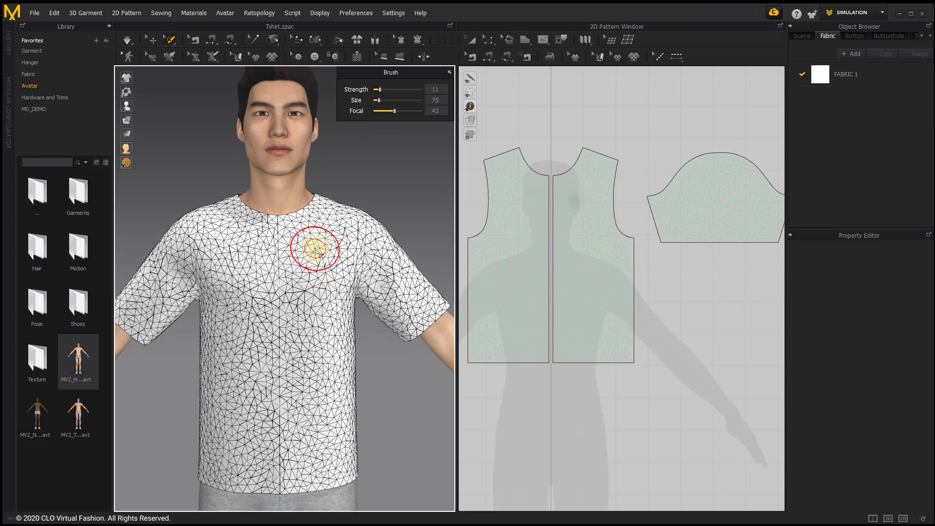
left_click(312, 251)
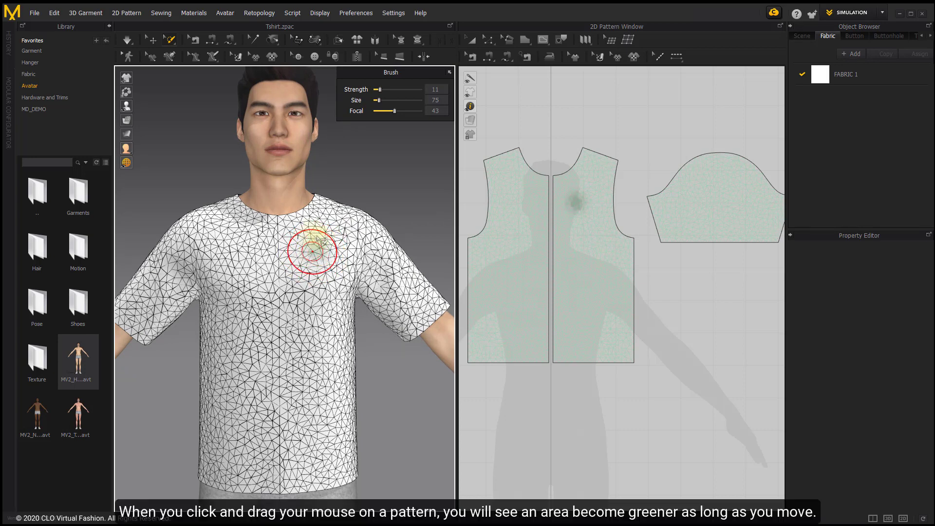
mouse_move(312, 251)
left_mouse_down()
mouse_move(311, 259)
mouse_move(318, 247)
mouse_move(309, 250)
mouse_move(323, 256)
mouse_move(313, 244)
mouse_move(341, 256)
left_mouse_up()
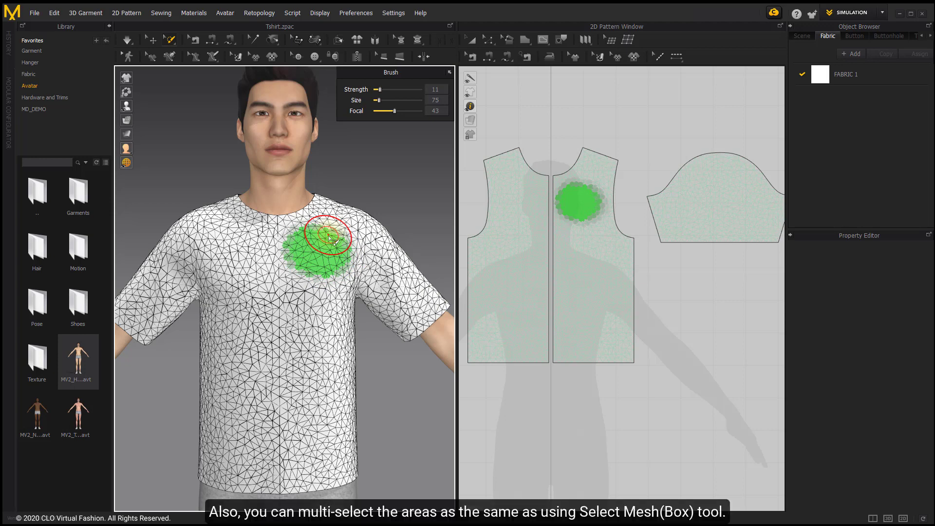
scroll(329, 237, "up", 3)
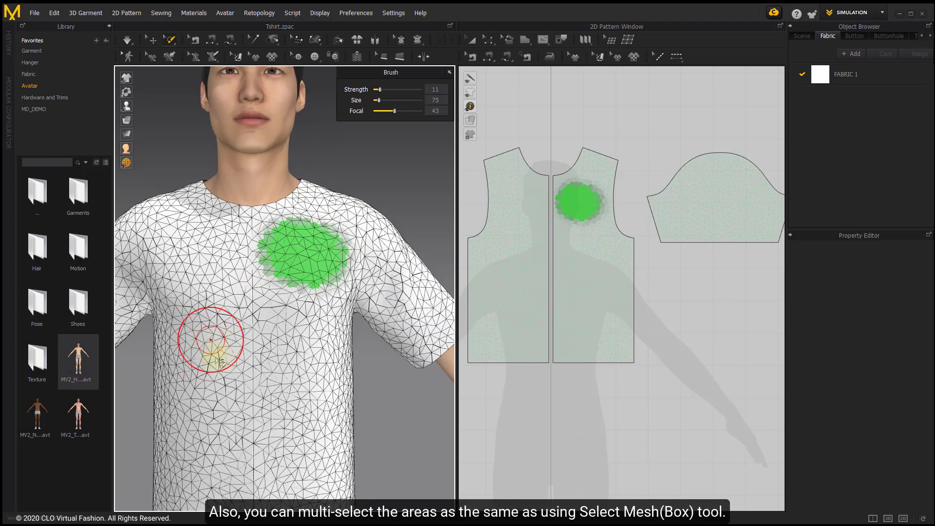
mouse_move(211, 338)
left_mouse_down()
mouse_move(195, 363)
mouse_move(209, 341)
mouse_move(209, 354)
mouse_move(198, 340)
mouse_move(197, 368)
left_mouse_up()
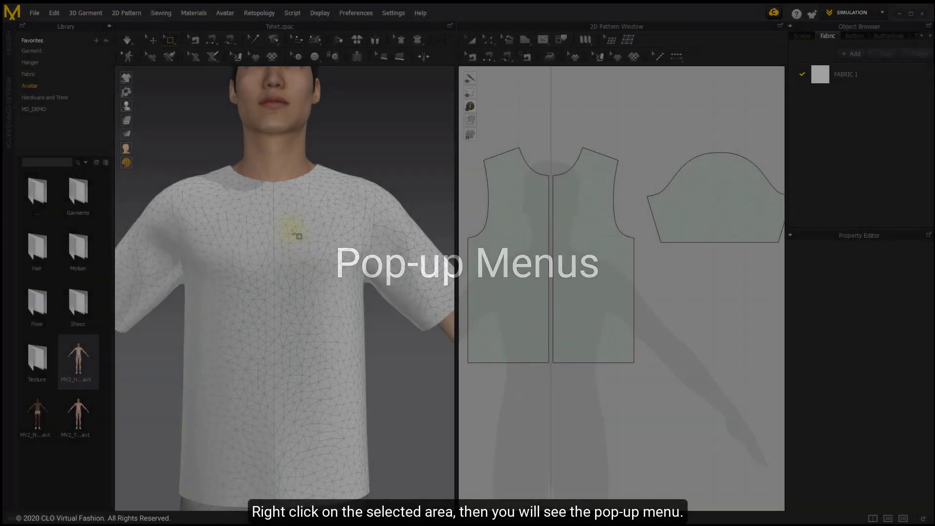
Subdivide a box-selected chest area on the avatar's left front panel at Level 1 with Smooth on.
left_click_drag(290, 224, 344, 319)
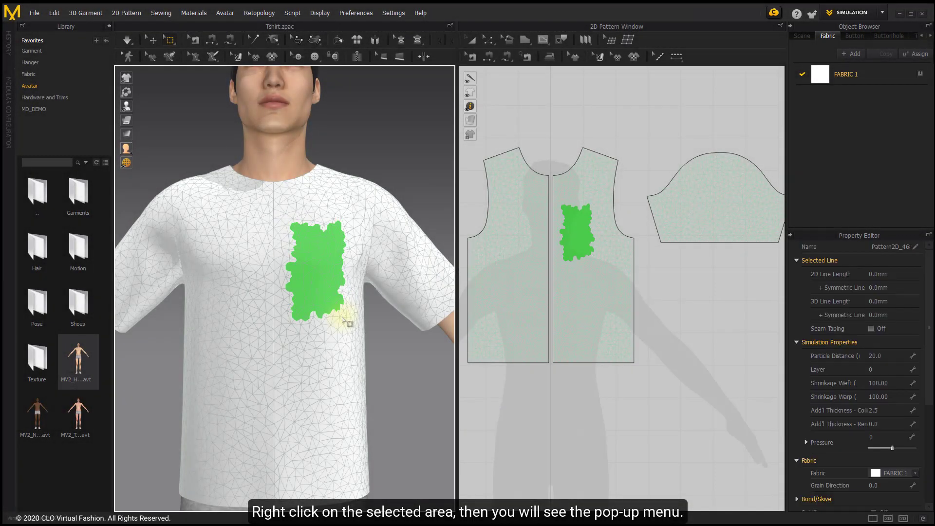
right_click(310, 262)
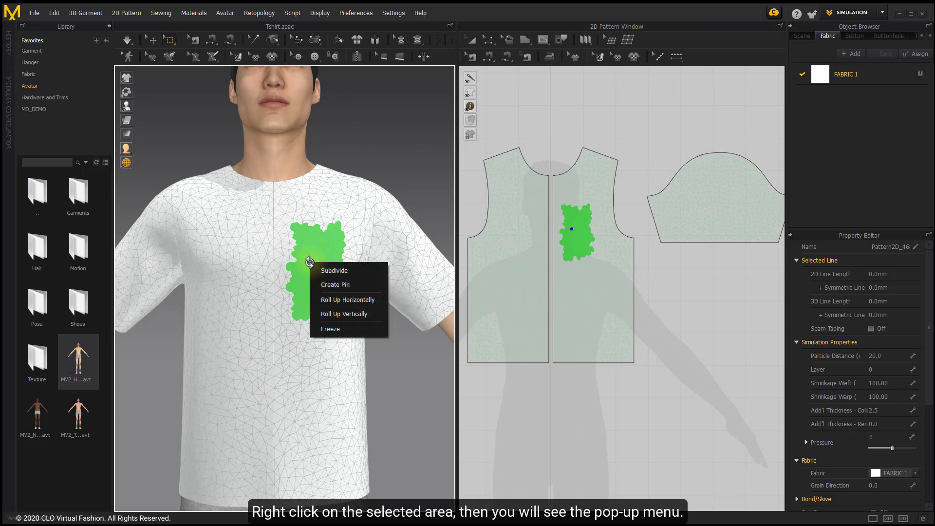
left_click(338, 271)
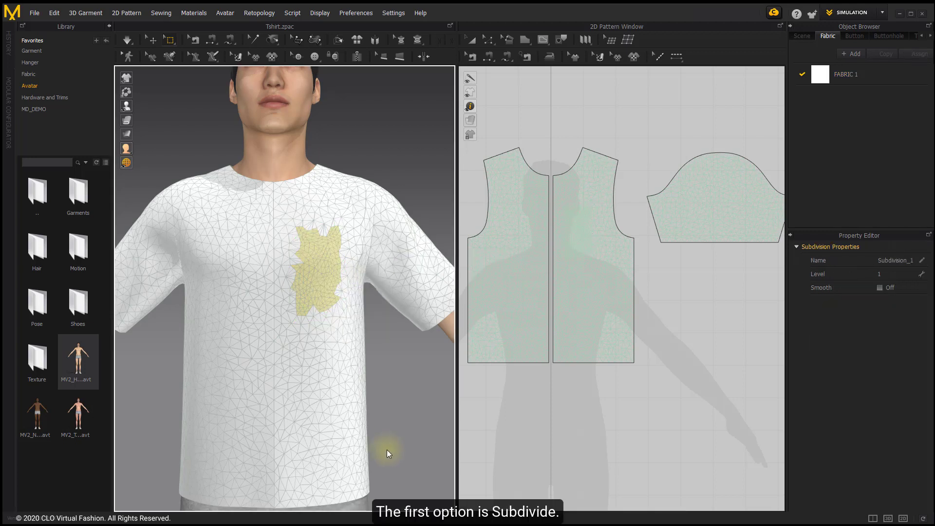
left_click(886, 273)
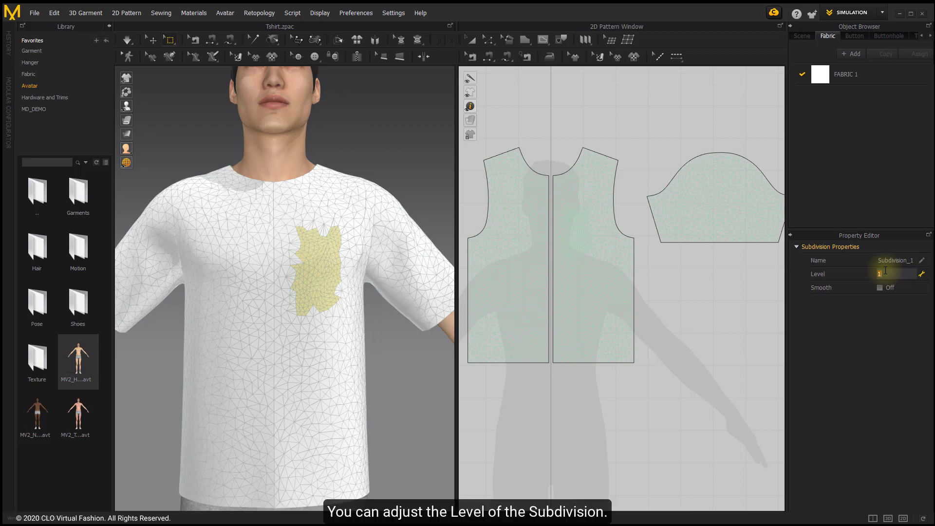
key("Return")
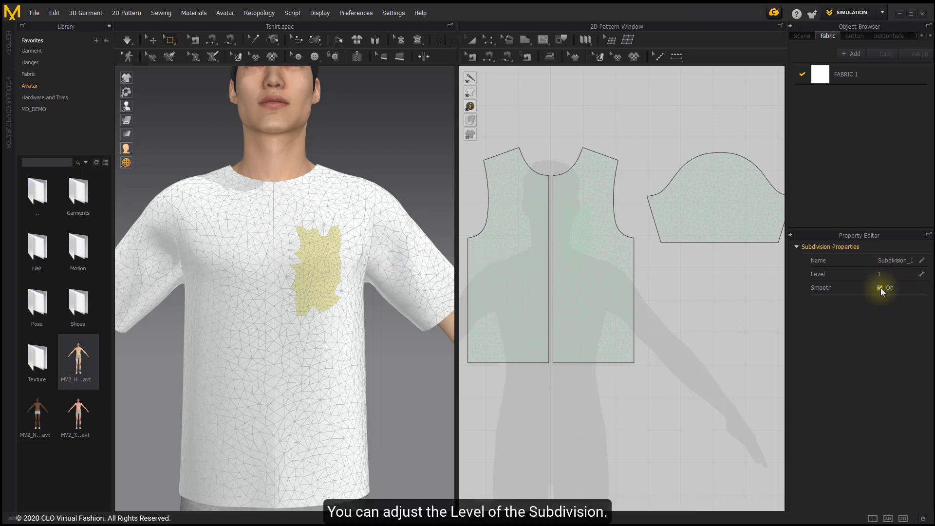
Delete the subdivision from the avatar's left front panel.
scroll(343, 241, "down", 3)
middle_click_drag(384, 246, 359, 268)
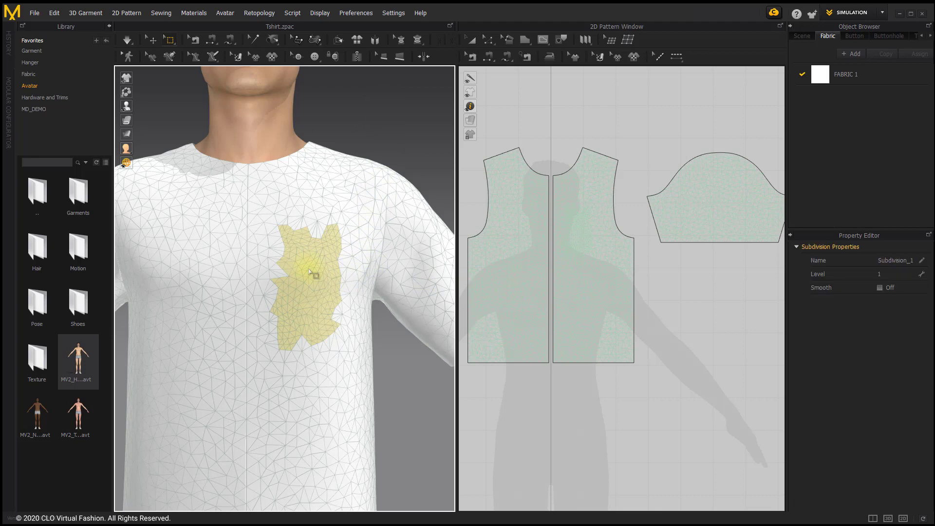
key("Delete")
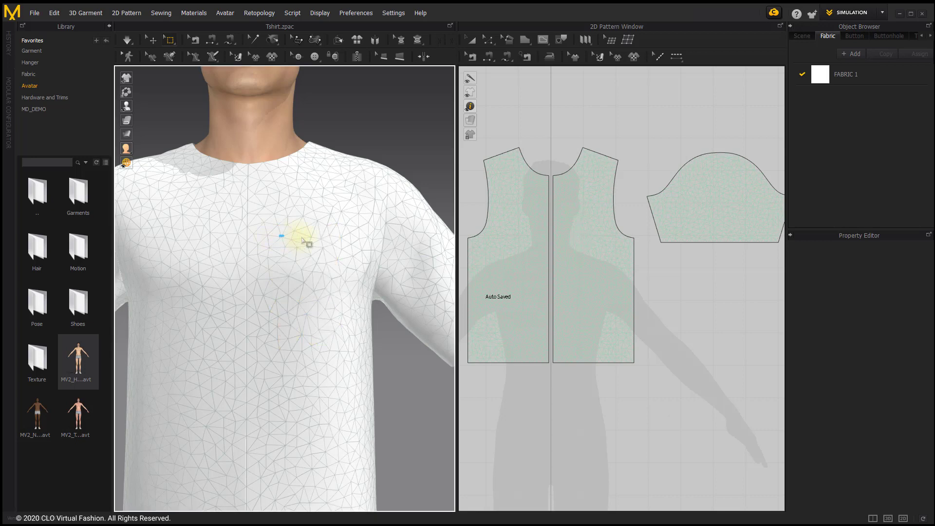
Box-select a tall chest area on the avatar's left front panel, create pins on it, and clear the selection.
middle_click_drag(300, 285, 312, 257)
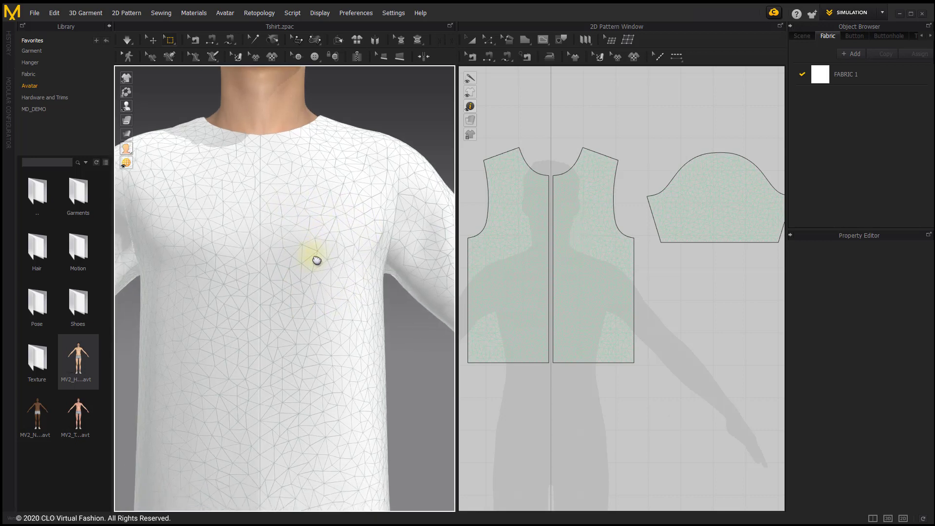
left_click_drag(284, 177, 359, 323)
right_click(308, 226)
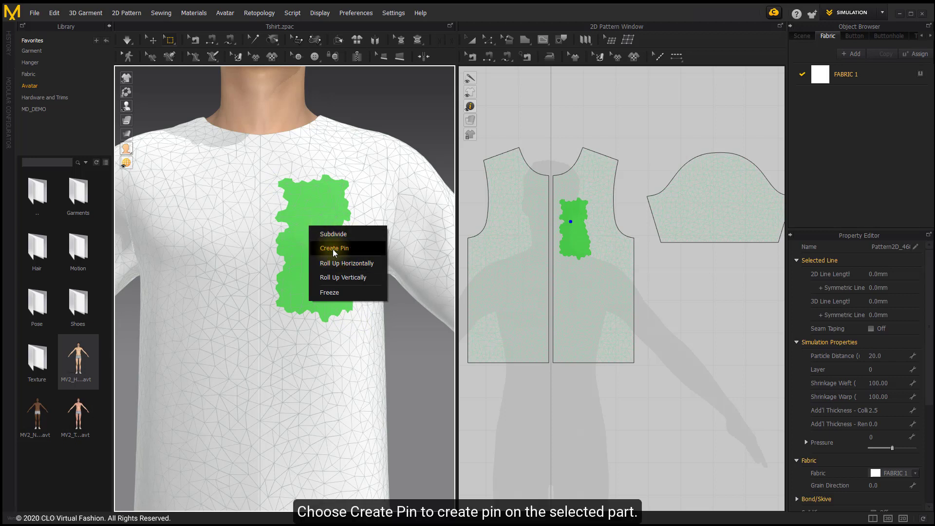
left_click(350, 247)
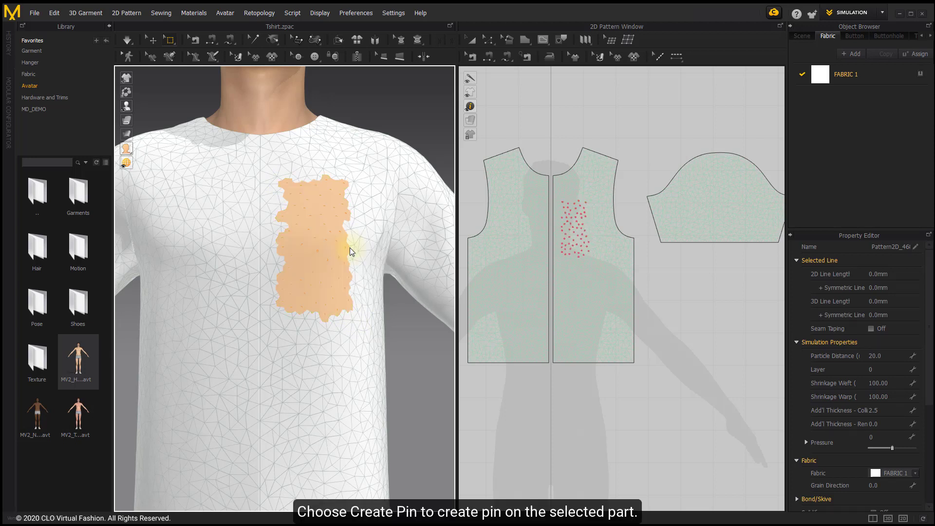
left_click(418, 382)
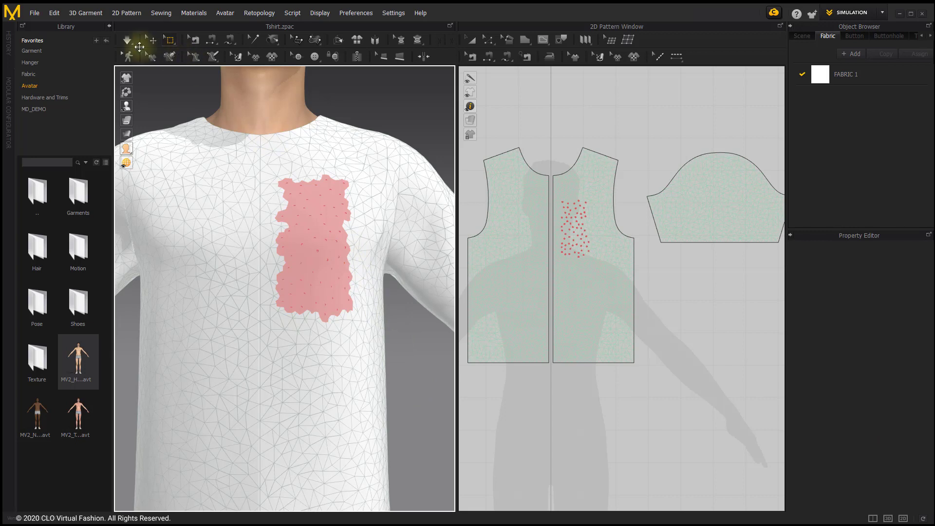
Simulate the garment while tugging the avatar's left front panel around the pinned area, then stop and delete all pins.
left_click(128, 42)
left_click(369, 217)
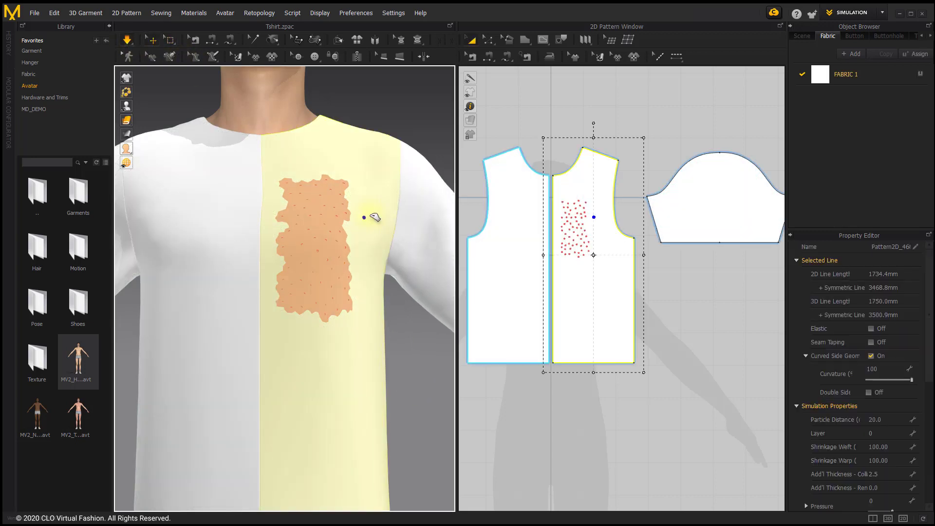
left_click(369, 205)
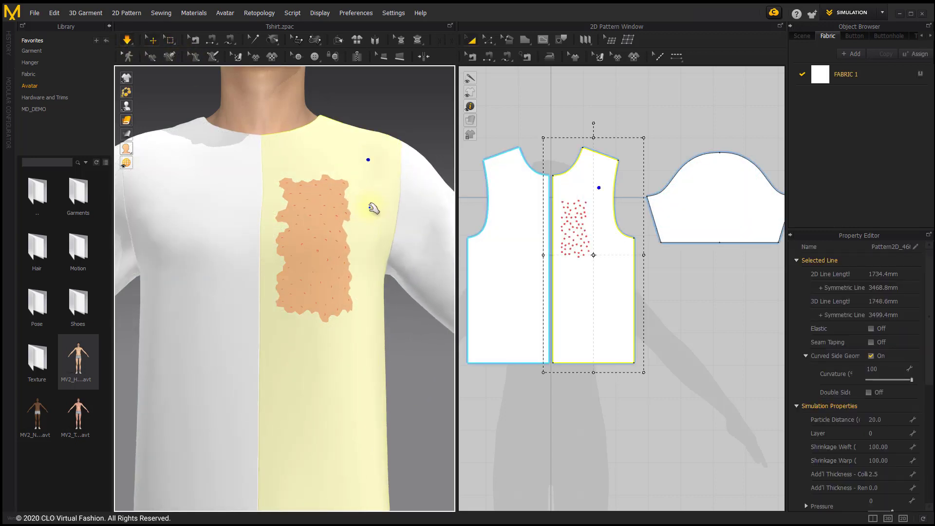
left_click_drag(376, 246, 400, 258)
mouse_move(364, 379)
left_mouse_down()
mouse_move(398, 388)
mouse_move(354, 369)
left_mouse_up()
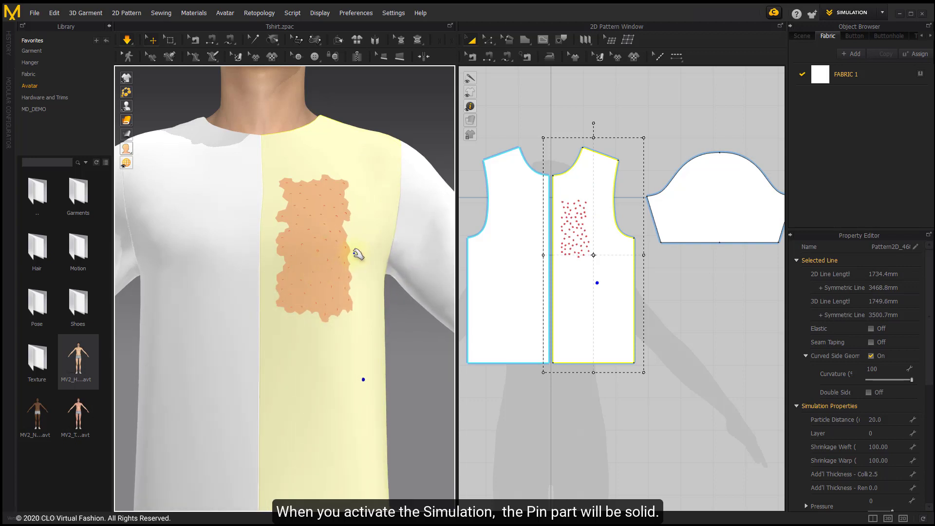
key("space")
right_click(312, 236)
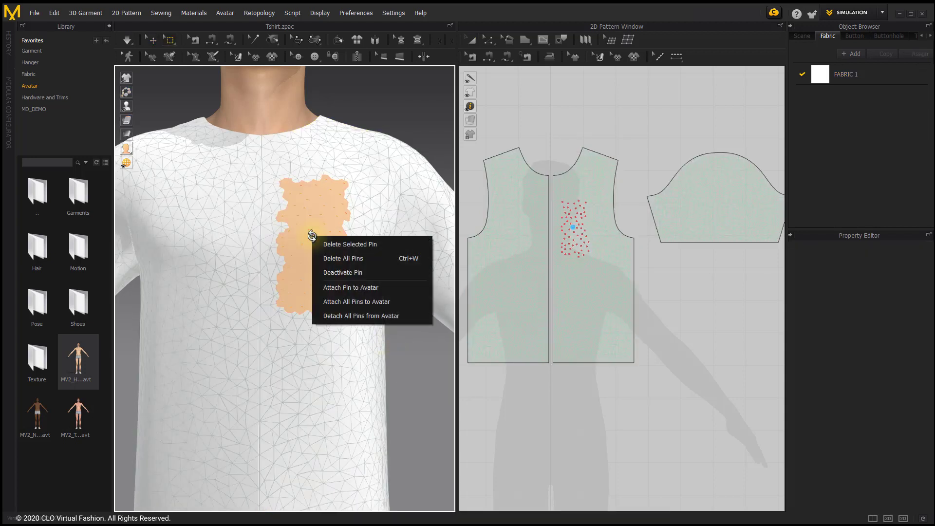
left_click(330, 259)
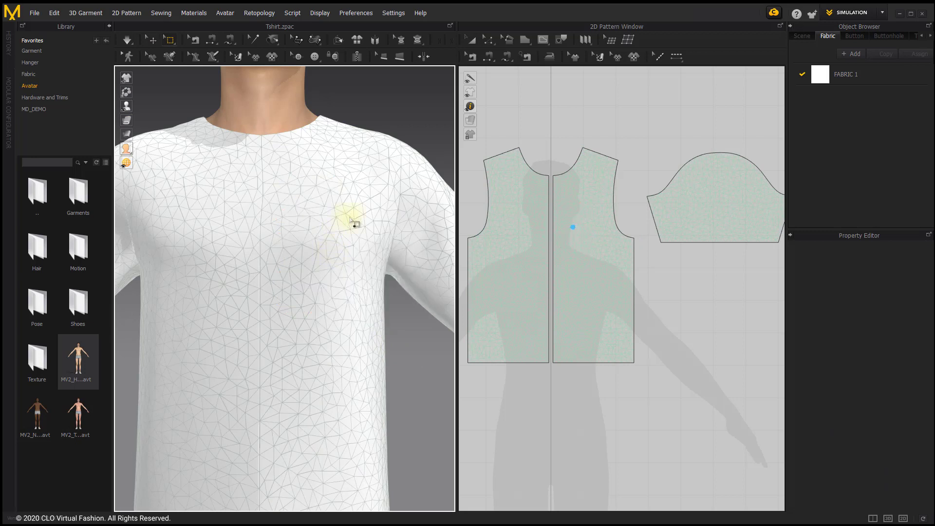
Box-select a chest area on the avatar's left front panel and apply Roll Up Horizontally, followed by Roll Up Vertically.
left_click_drag(280, 196, 343, 303)
right_click(308, 222)
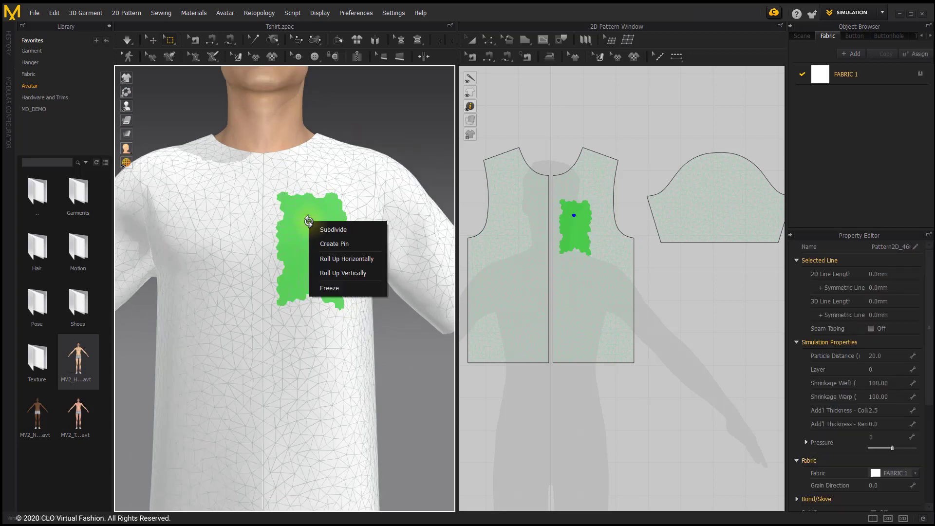
left_click(335, 260)
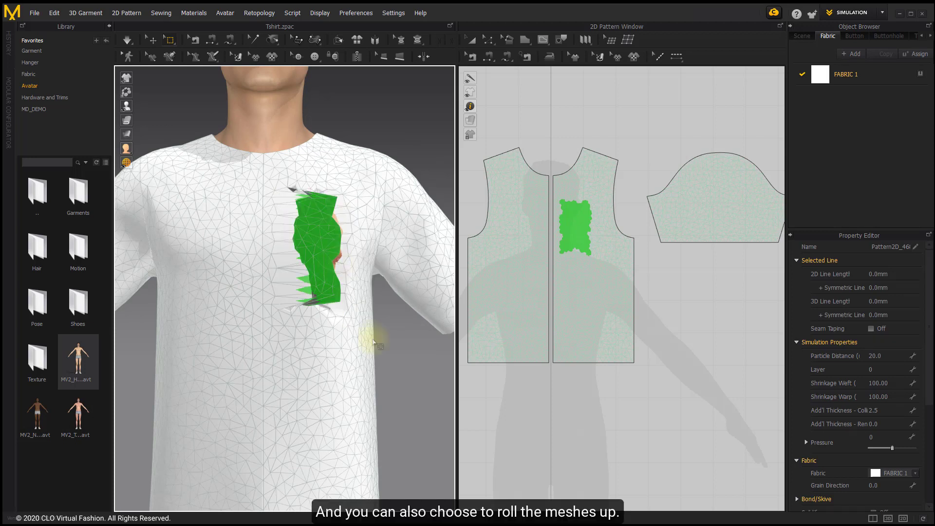
right_click(318, 241)
left_click(351, 280)
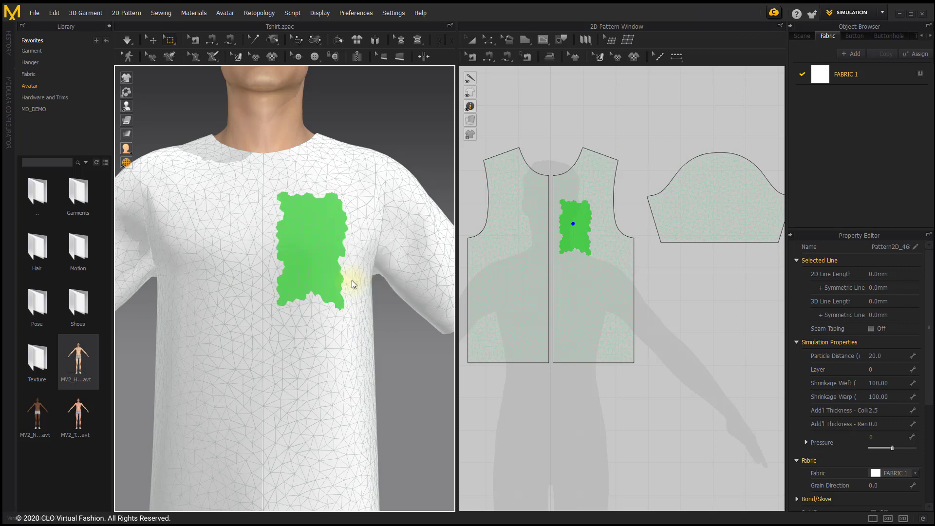
Apply Roll Up Vertically twice to the selected chest mesh on the avatar's left front panel.
right_click(302, 234)
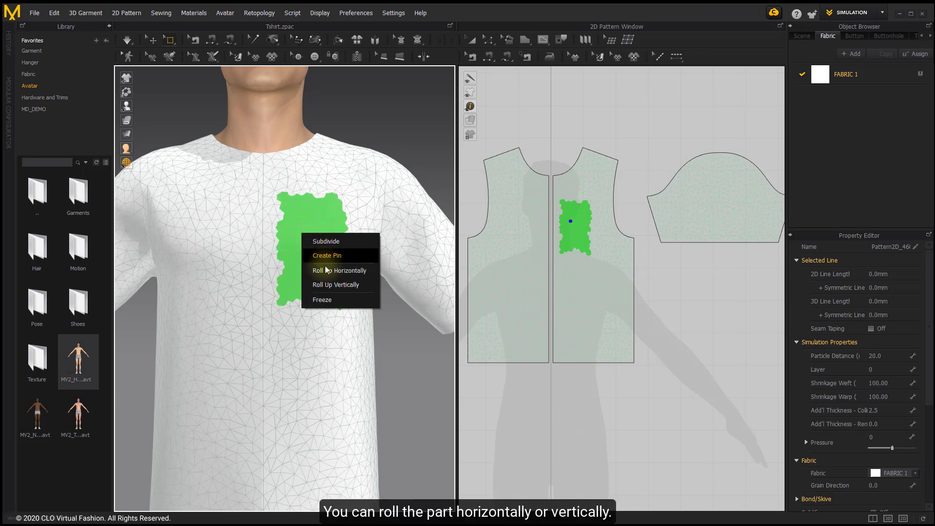
left_click(327, 288)
right_click(314, 216)
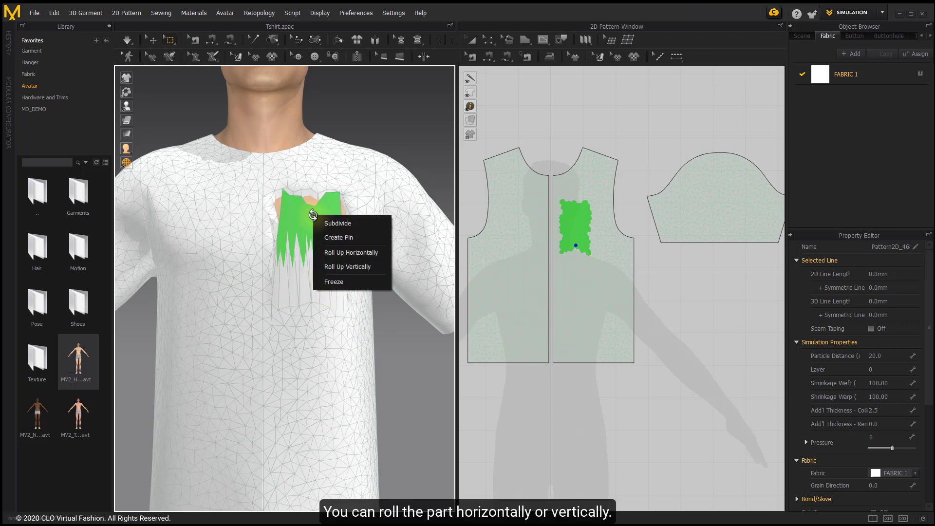
left_click(334, 271)
Box-select a strip of mesh along the full hem of the avatar's left front panel and freeze it.
middle_click_drag(345, 298, 331, 146)
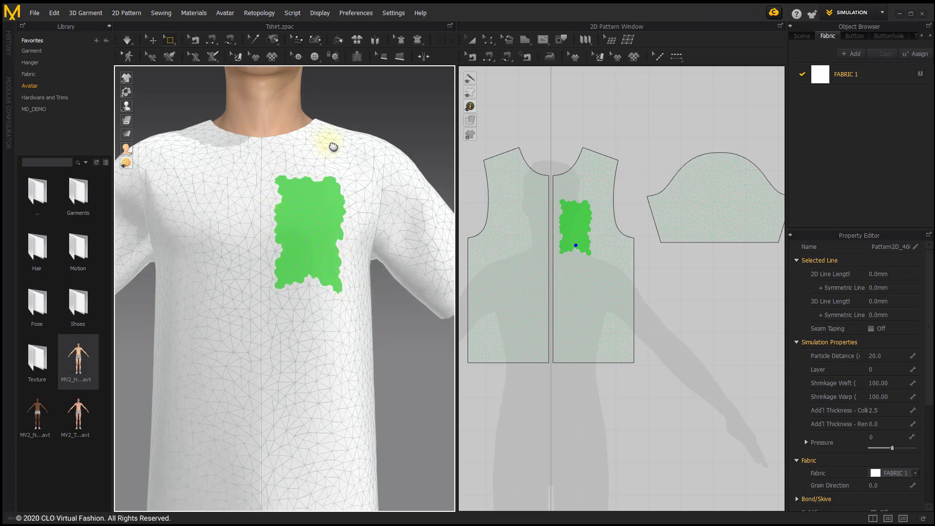
middle_click_drag(521, 276, 525, 253)
scroll(525, 253, "up", 5)
left_click_drag(526, 183, 755, 218)
right_click(306, 384)
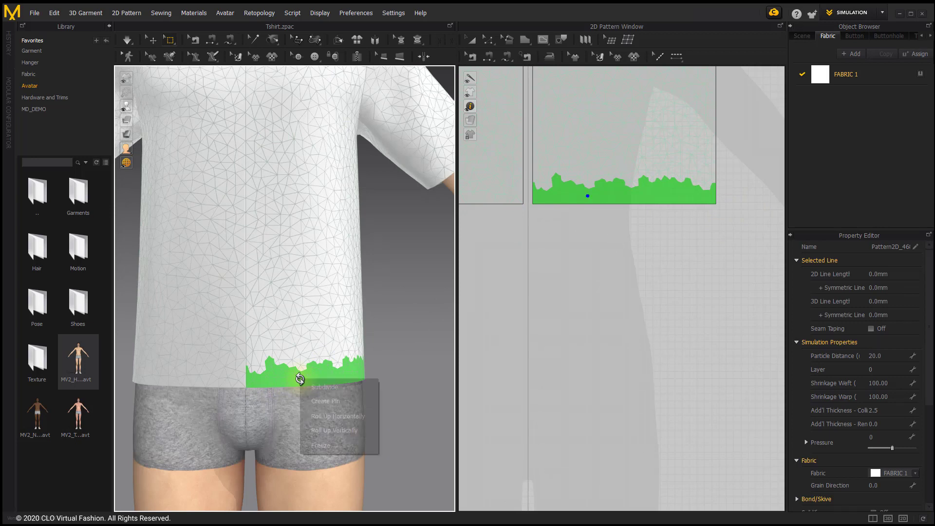
left_click(322, 443)
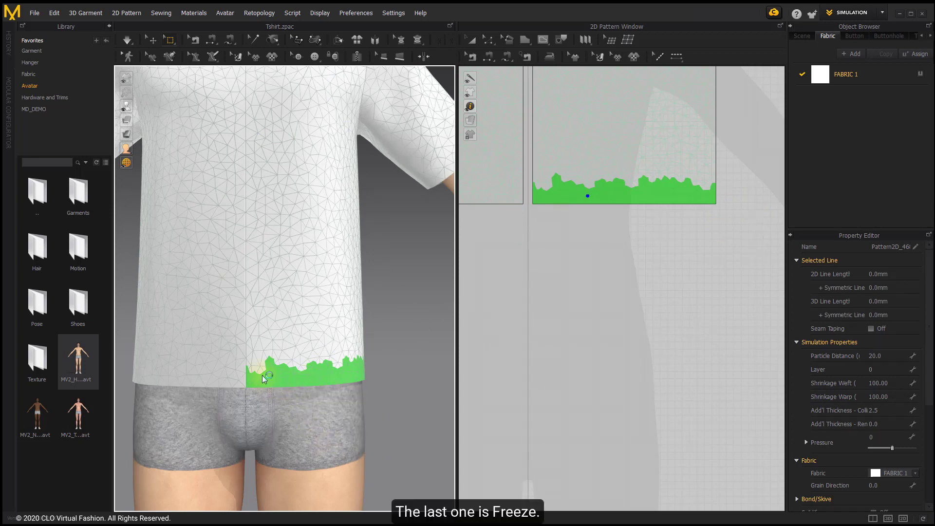
Clear the mesh selection and start simulating the garment with the hem strip frozen.
left_click(341, 390)
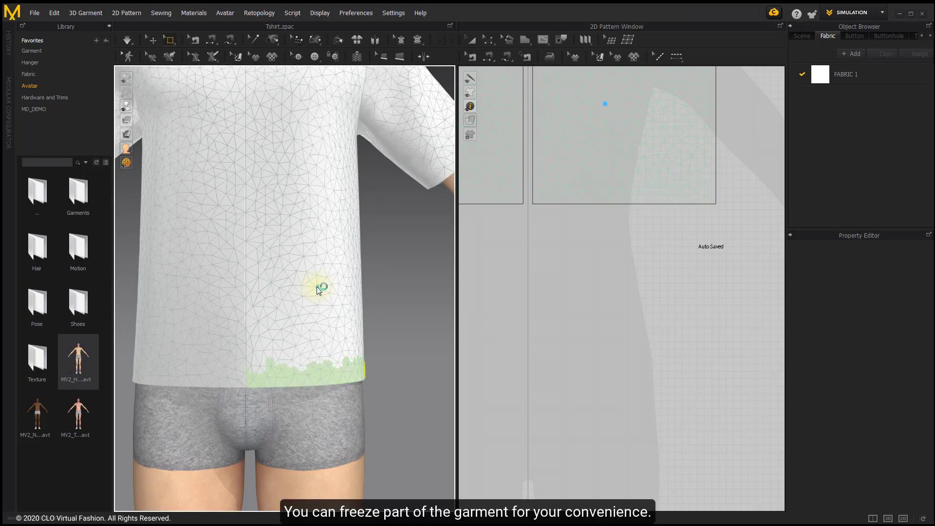
left_click(122, 40)
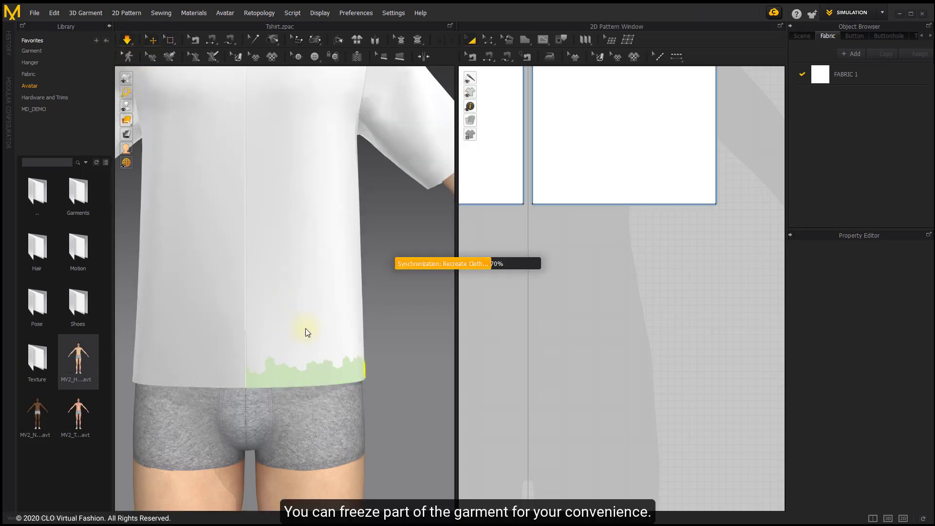